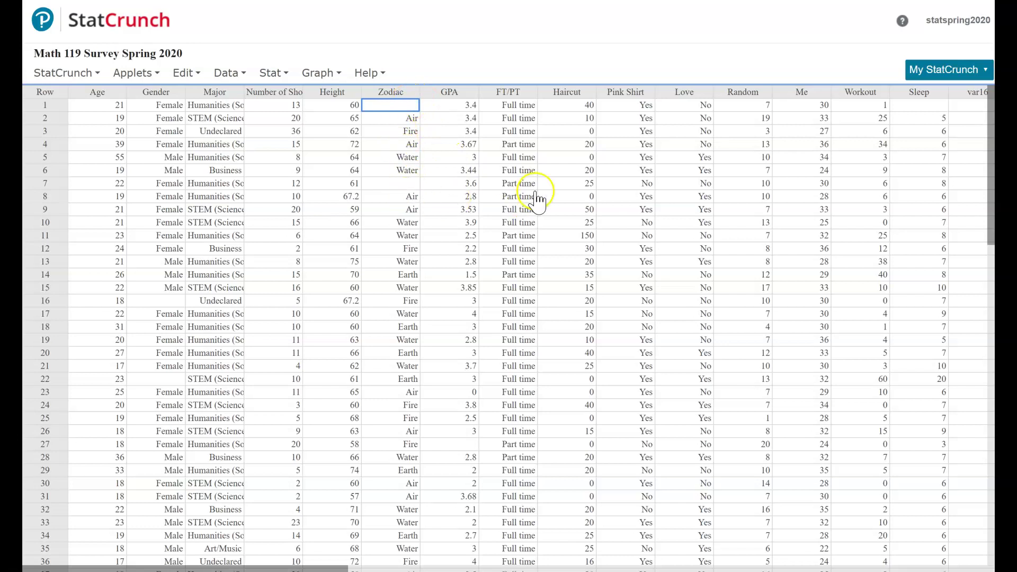
- Examine the survey data's columns from Age through Sleep, including the blank entry under Zodiac in row 1
left_click(99, 92)
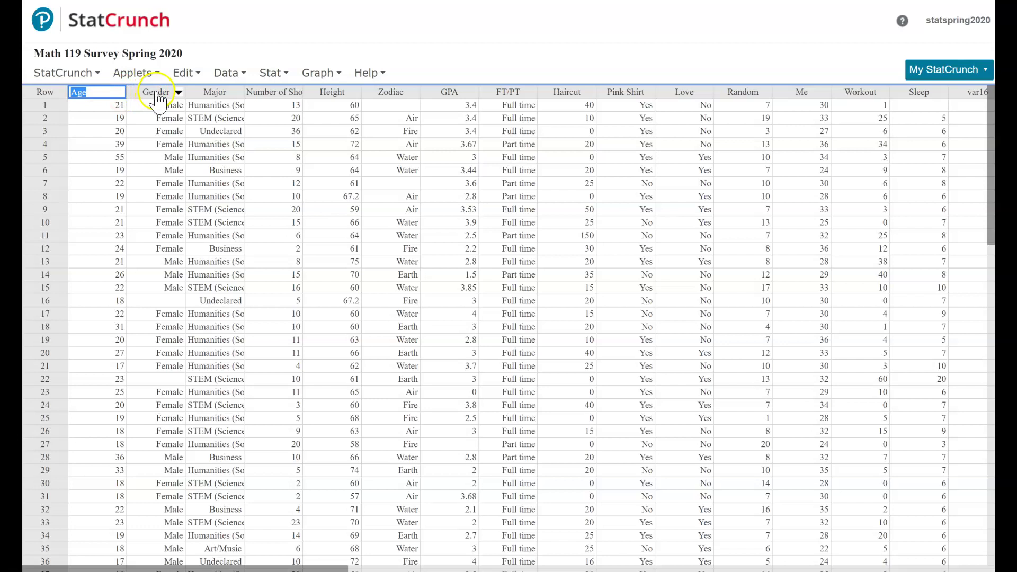
left_click(156, 93)
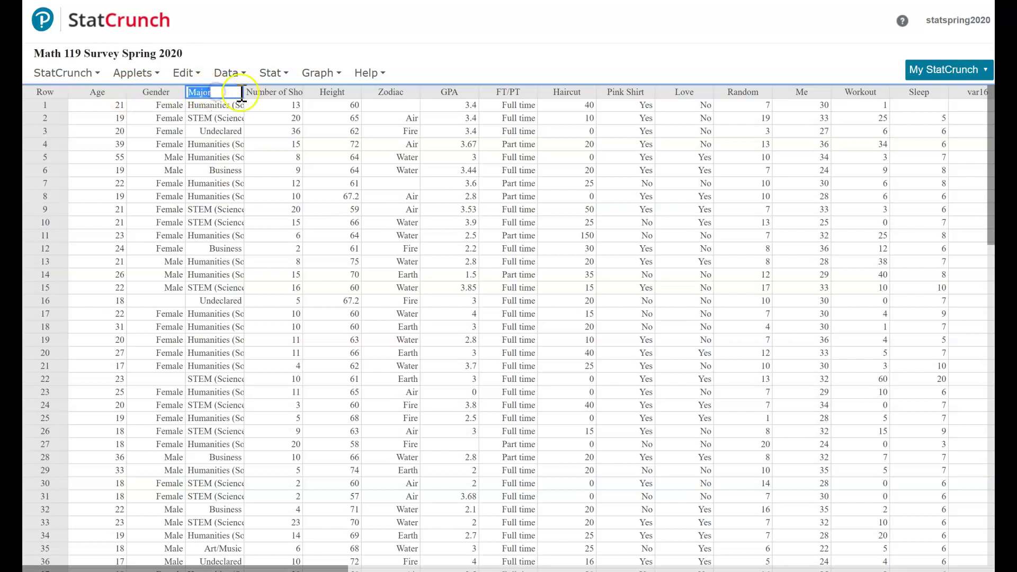
left_click(271, 92)
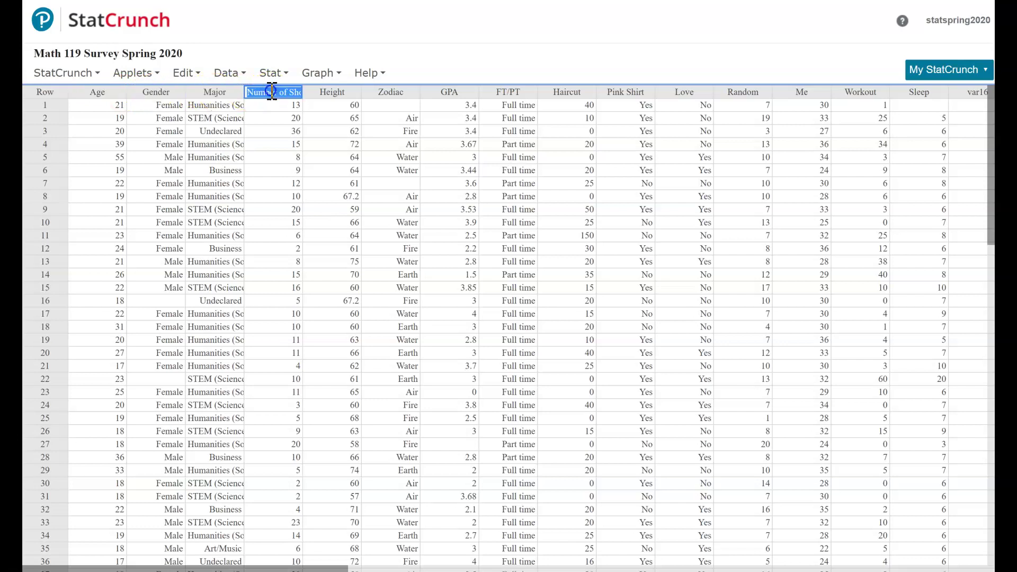
left_click(322, 91)
left_click(387, 91)
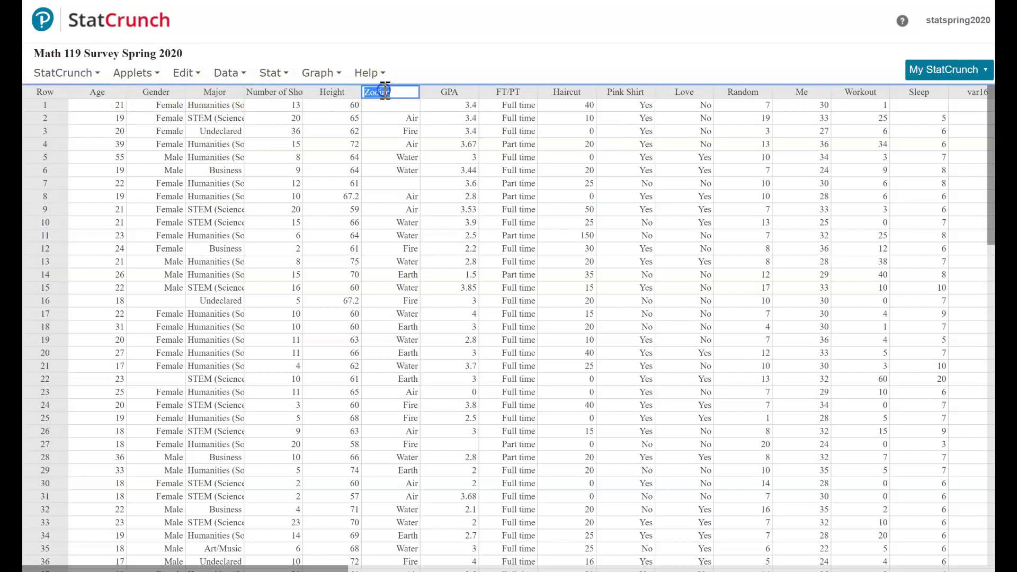
left_click(442, 91)
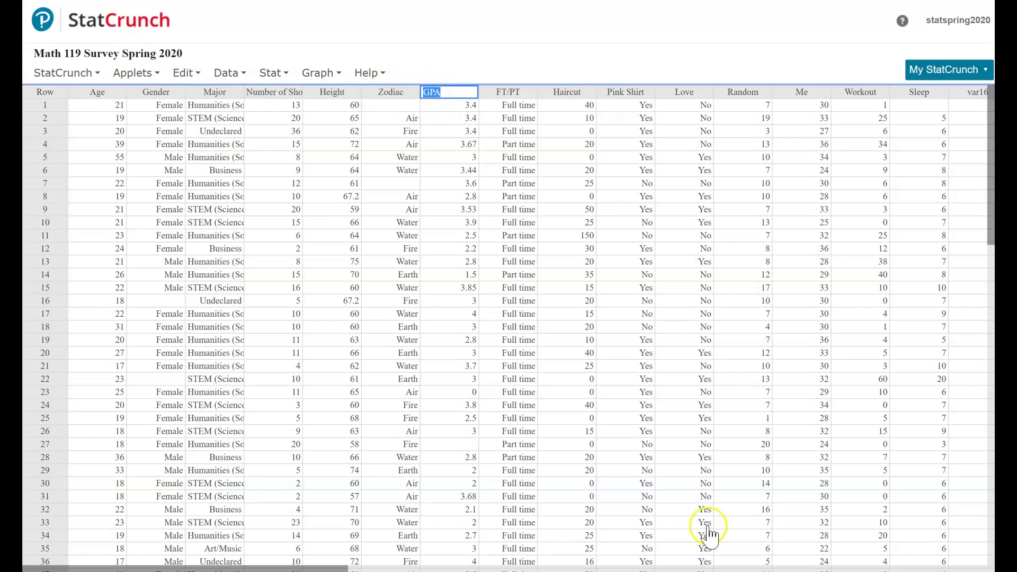
left_click(768, 568)
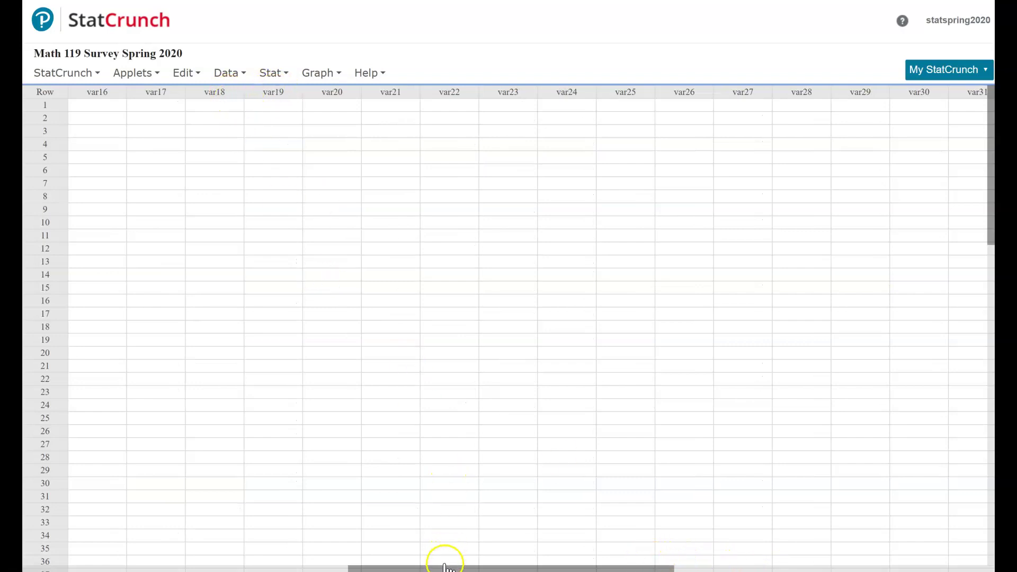
left_click_drag(444, 567, 265, 567)
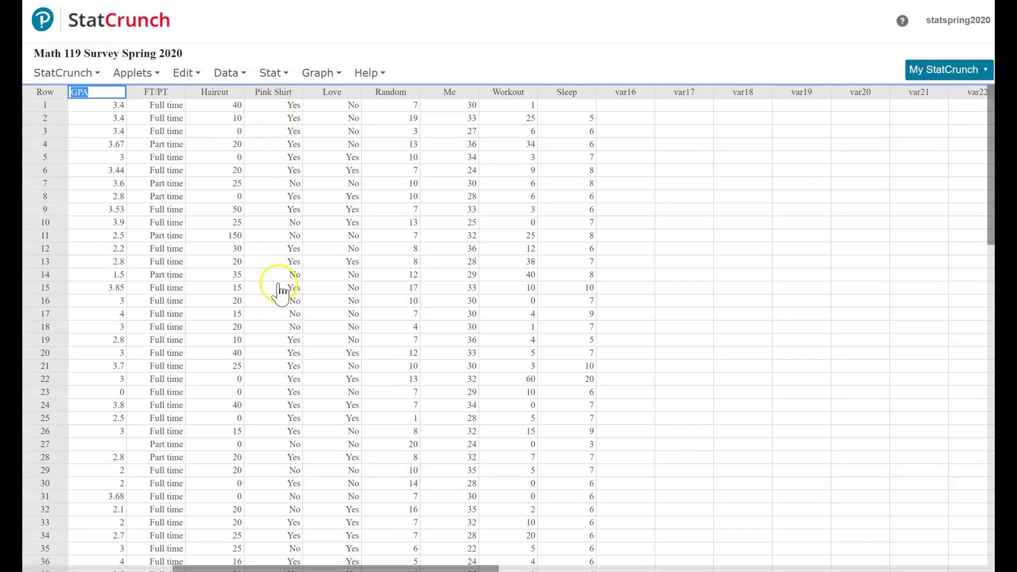
left_click_drag(291, 568, 140, 568)
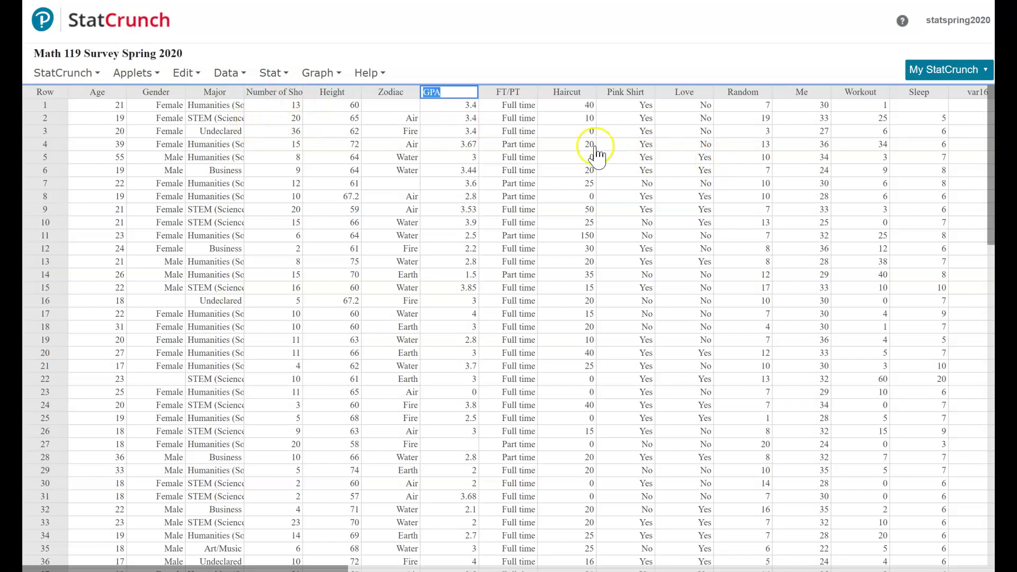
left_click(404, 104)
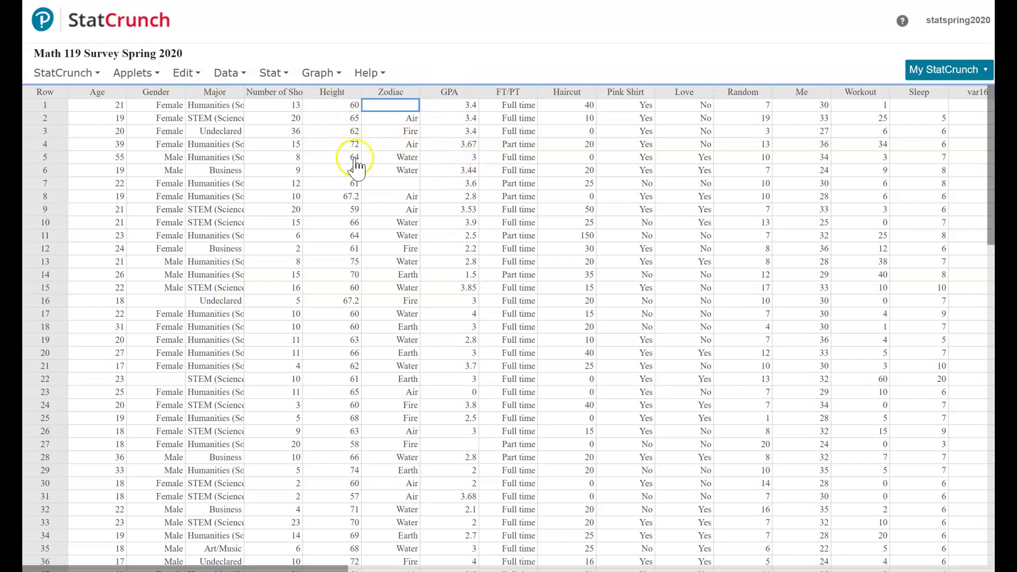
- Create a frequency histogram of the GPA column and move its window over the middle of the data table
left_click(319, 73)
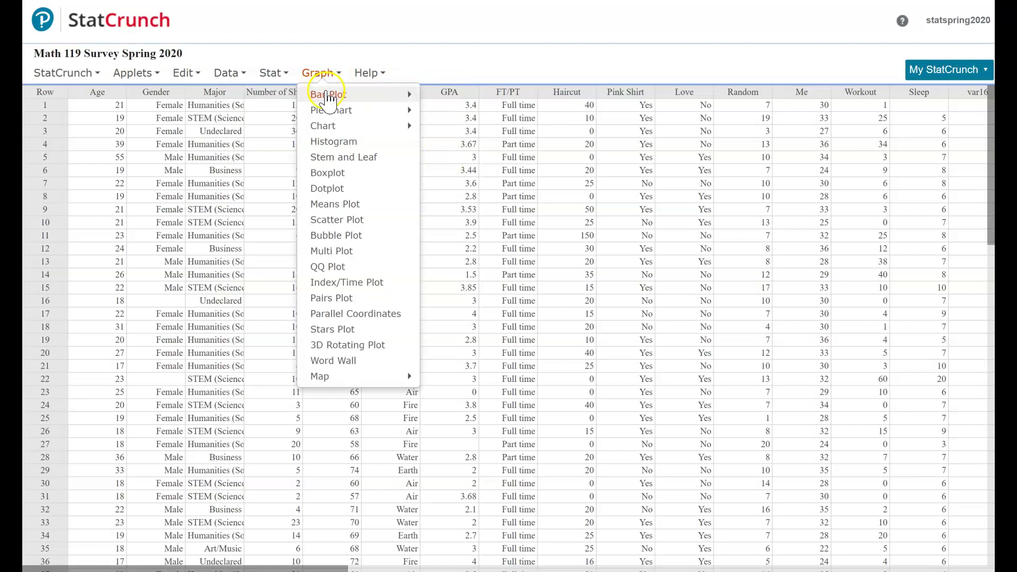
left_click(344, 148)
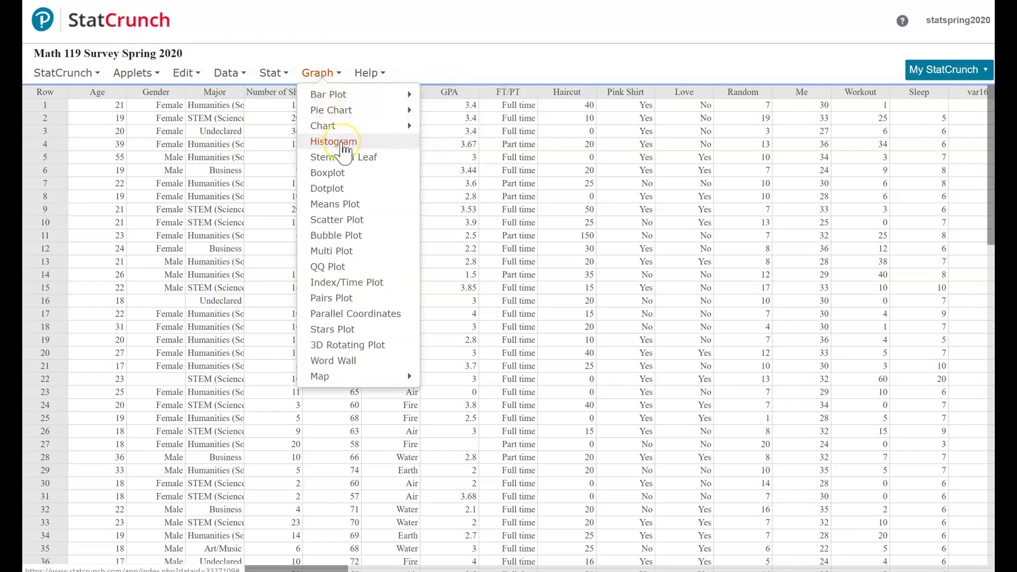
left_click(344, 148)
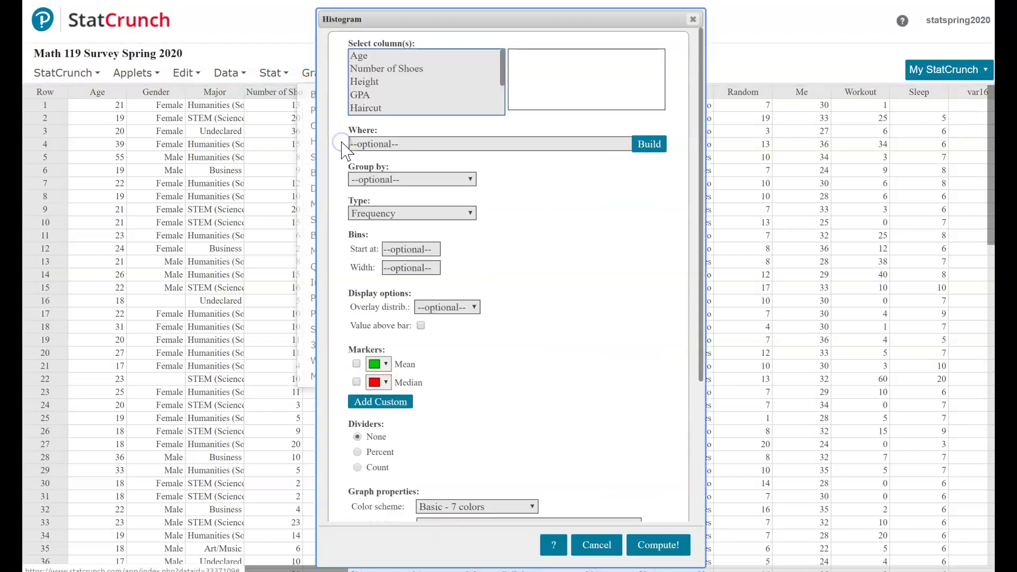
left_click(367, 100)
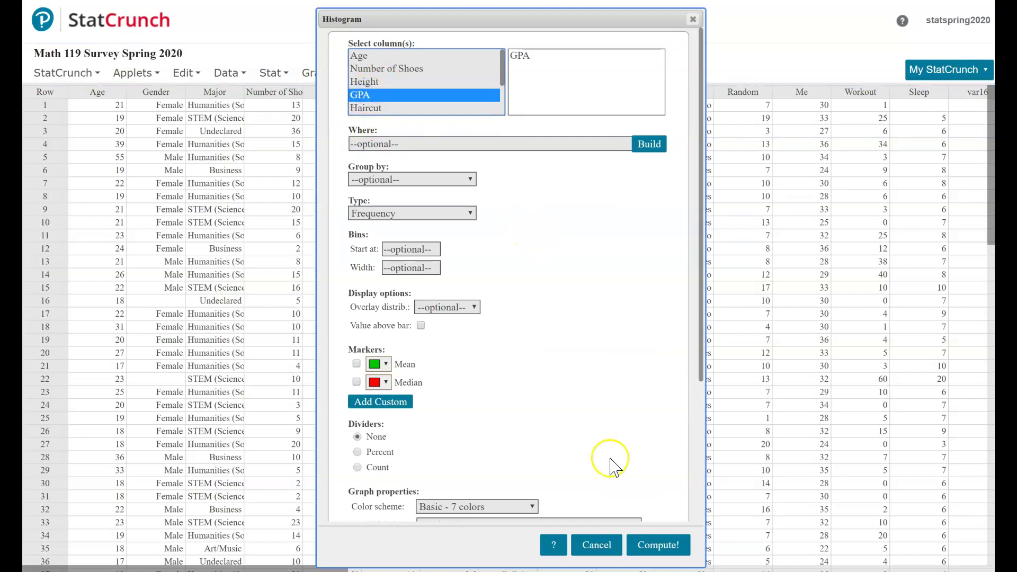
left_click(661, 549)
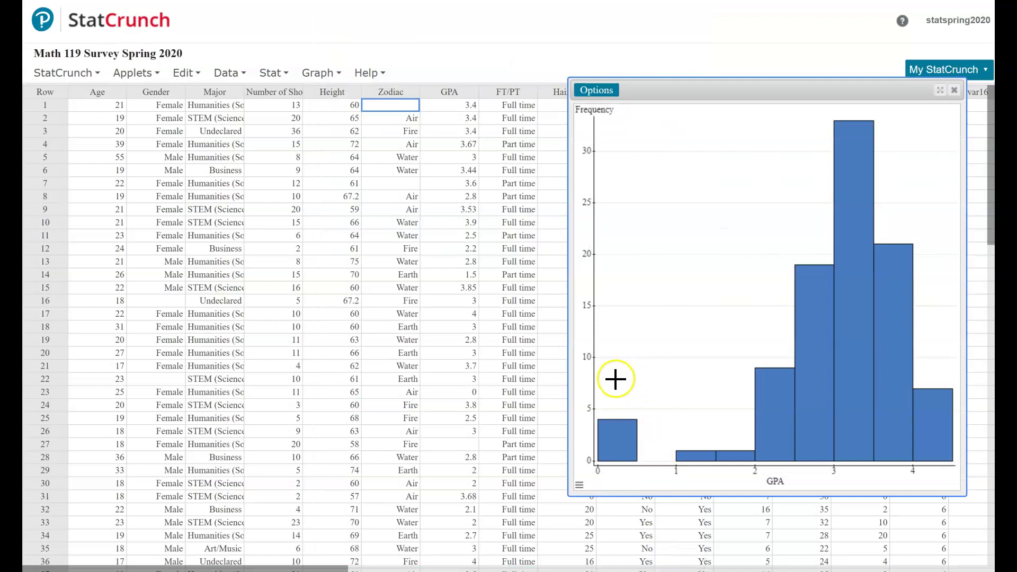
left_click_drag(747, 92, 512, 83)
left_click(716, 360)
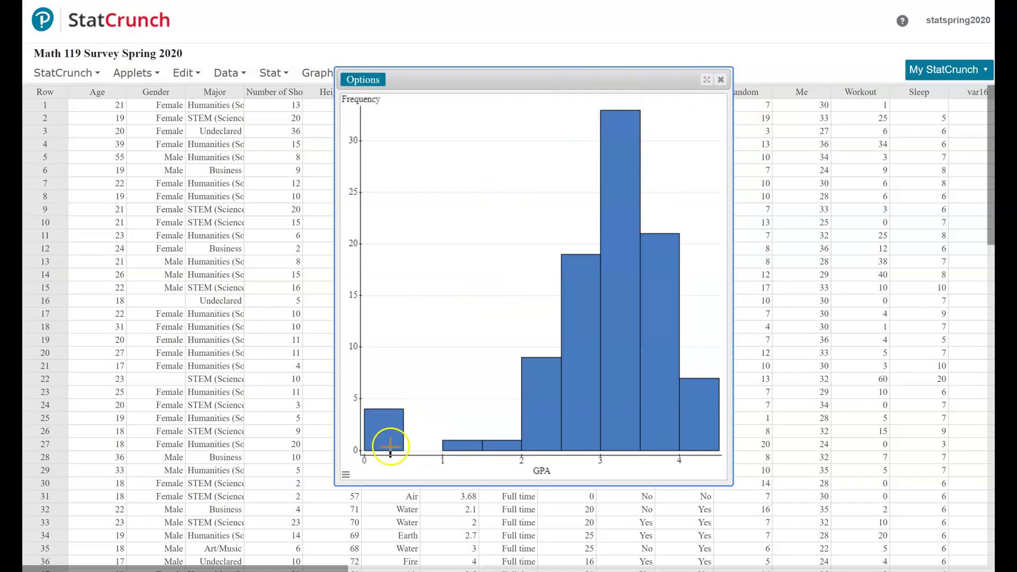
- Highlight the data rows behind the histogram's lowest GPA bar and move the graph window clear of the GPA column
mouse_move(381, 431)
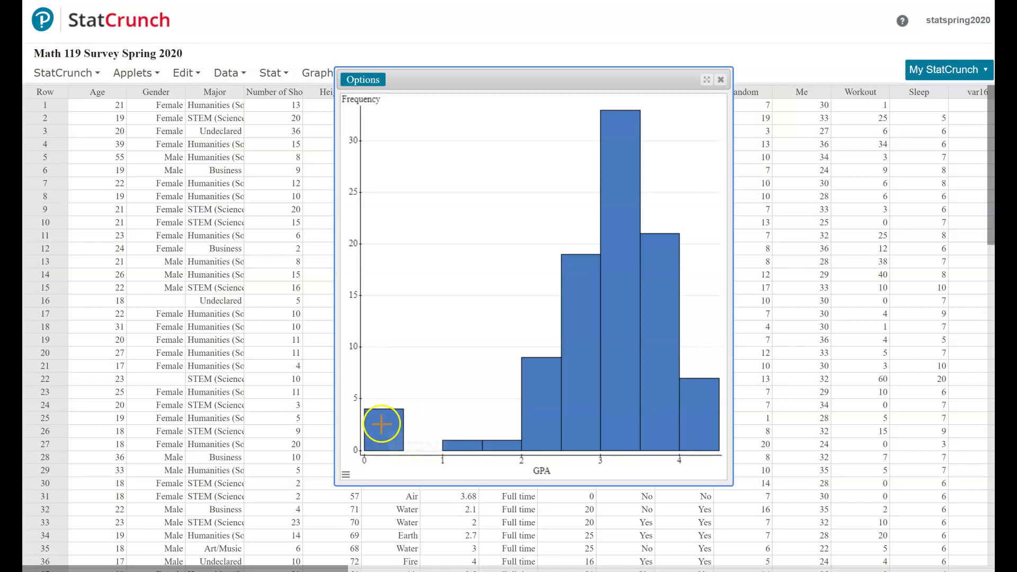
left_click(381, 424)
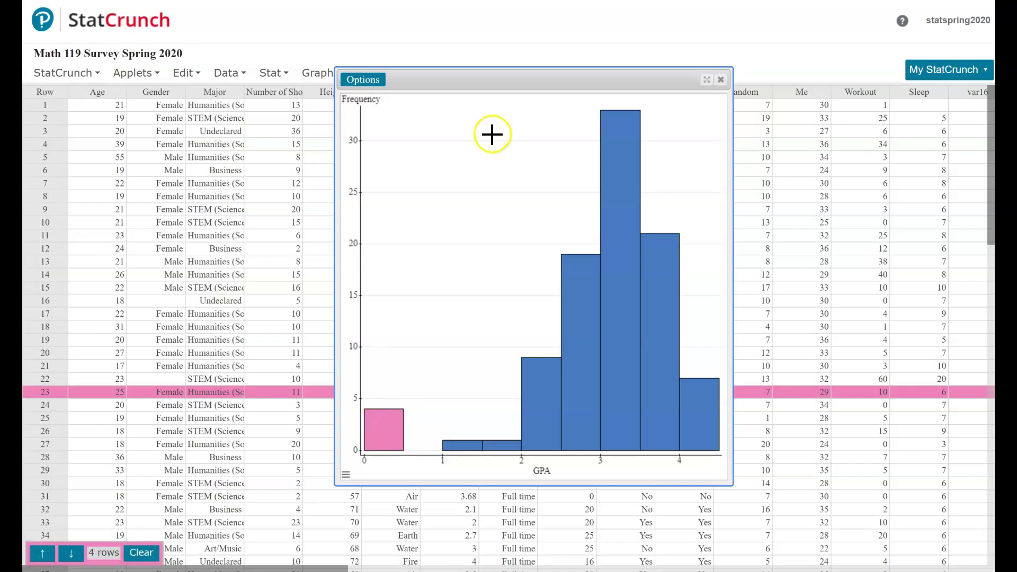
left_click_drag(502, 80, 719, 89)
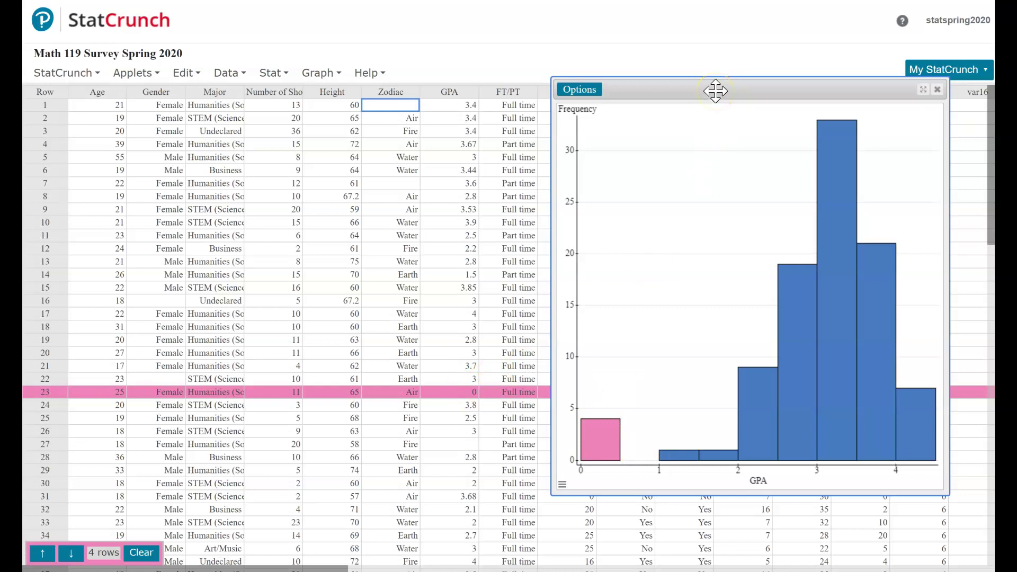
left_click_drag(715, 91, 652, 49)
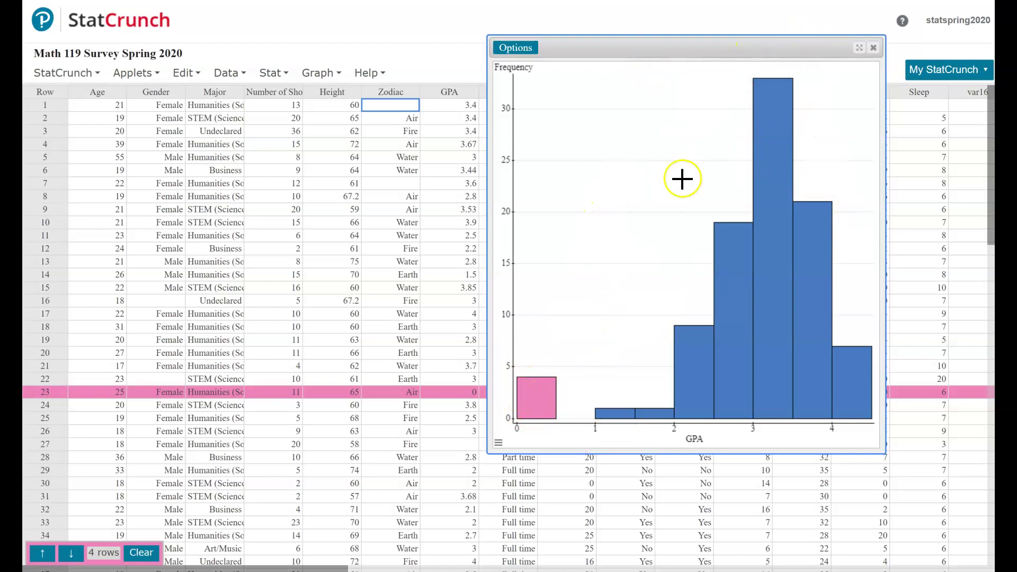
- Close the GPA histogram and clear the highlighted rows in the data table
left_click(876, 48)
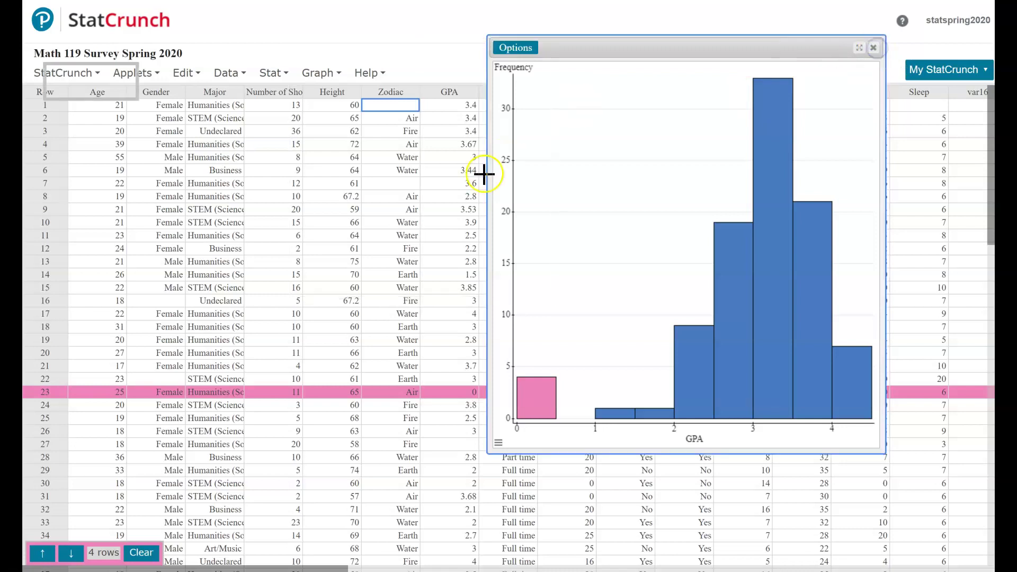
left_click(141, 554)
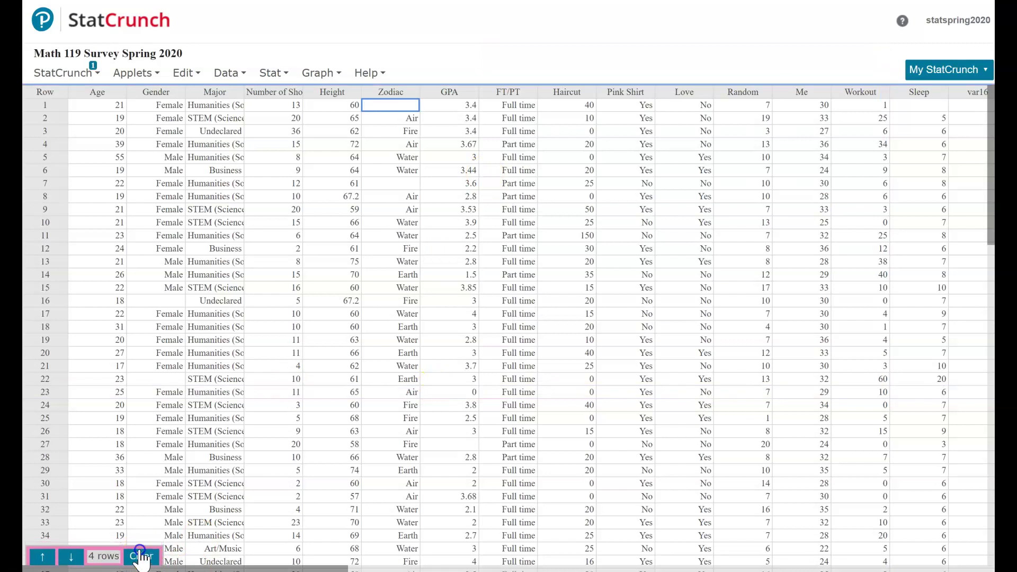
- Compute column summary statistics for GPA with the default statistics, and close the results after reading them
left_click(272, 73)
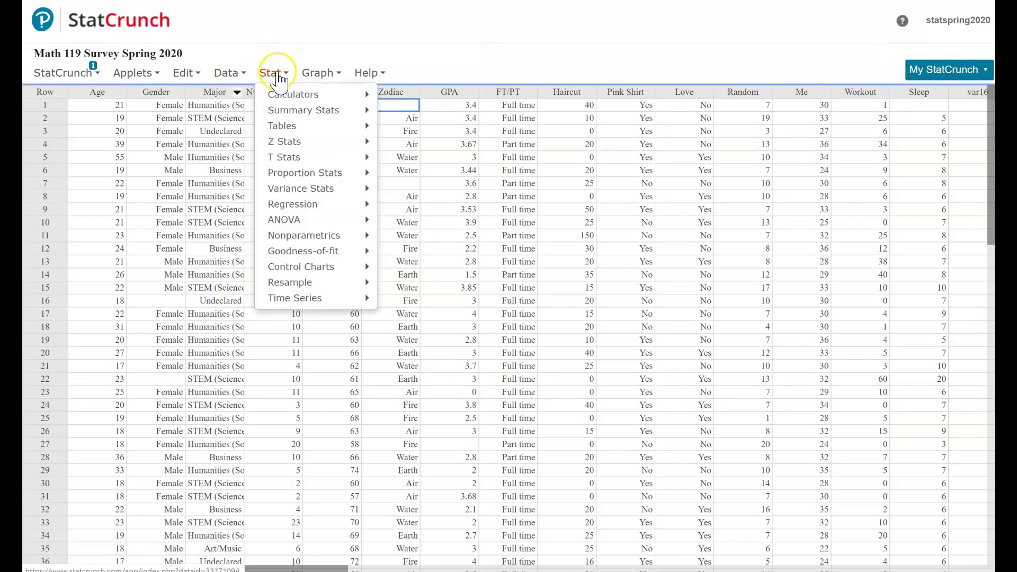
mouse_move(306, 115)
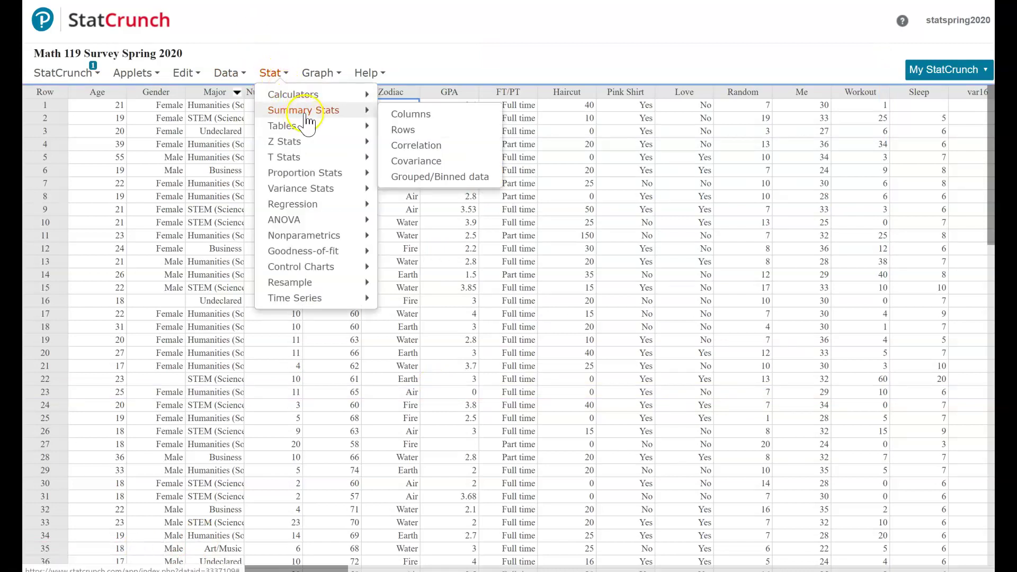
left_click(412, 114)
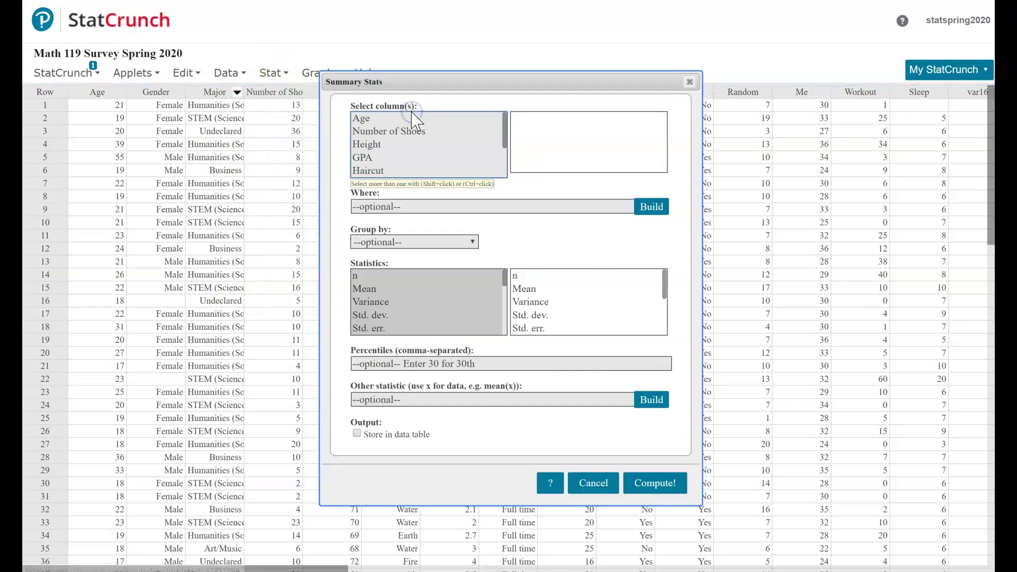
left_click(366, 159)
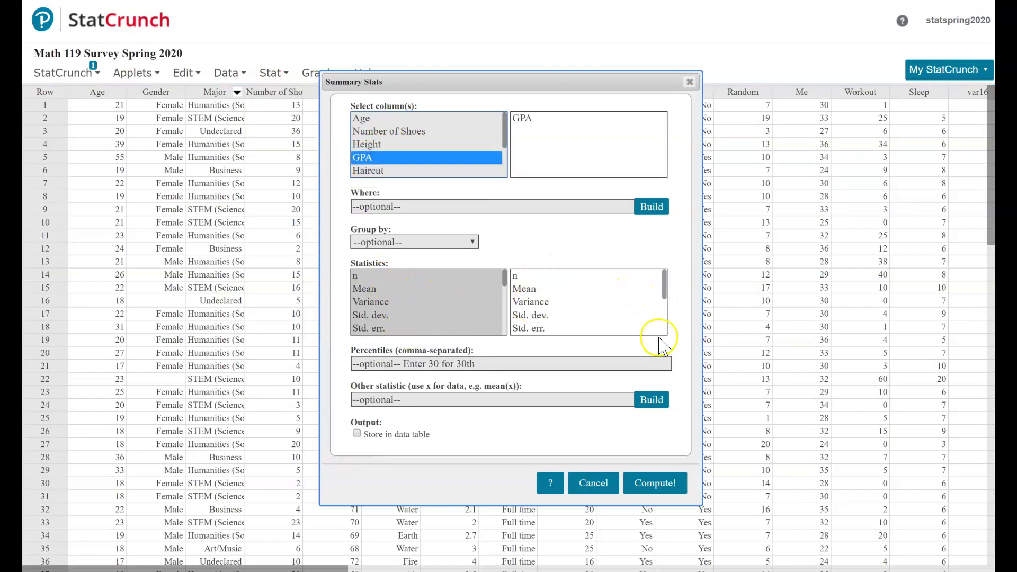
left_click(655, 483)
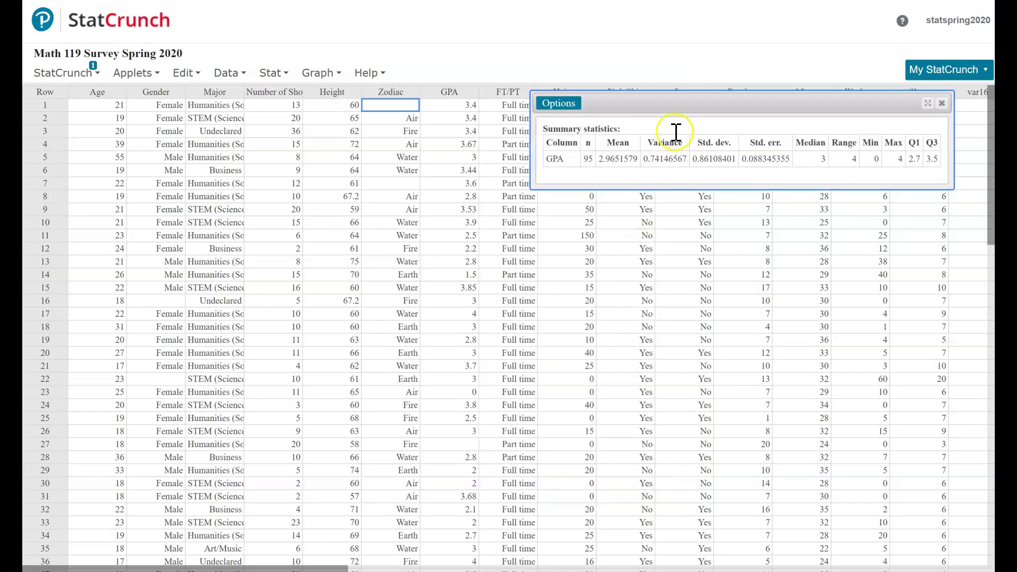
left_click_drag(690, 110, 466, 91)
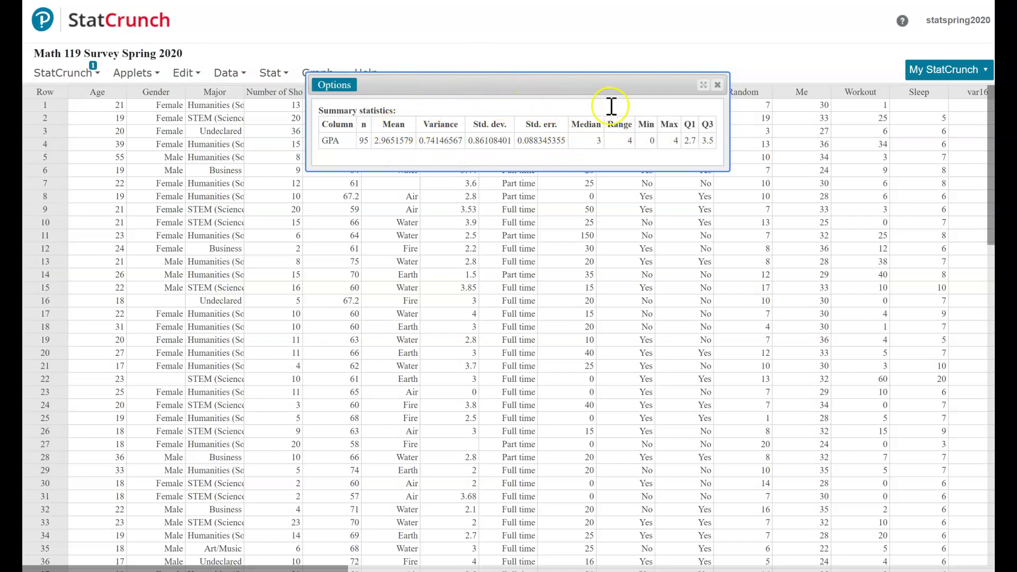
left_click(719, 84)
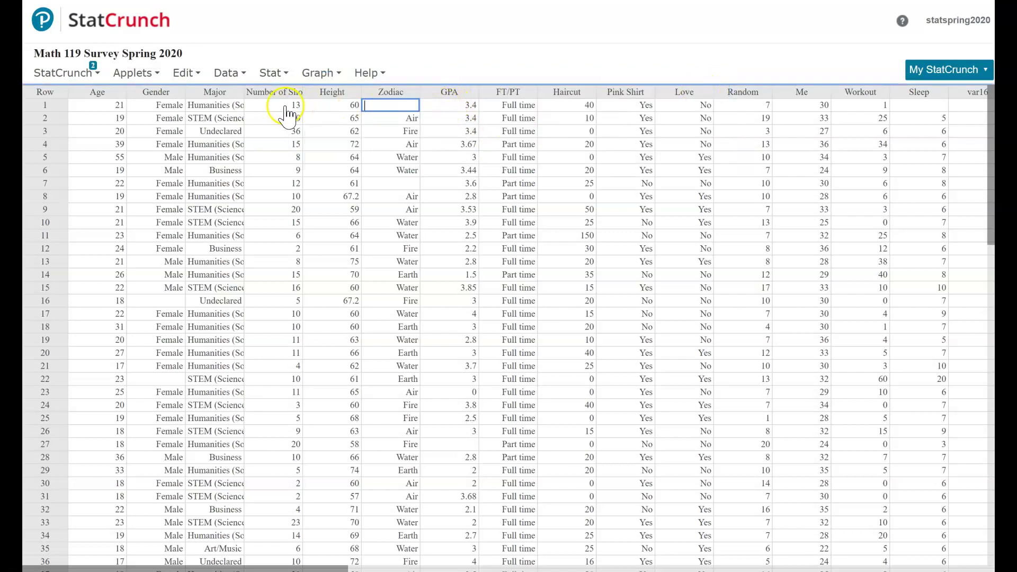
- Create a frequency bar plot with data from the Major column and maximize the graph window
left_click(321, 74)
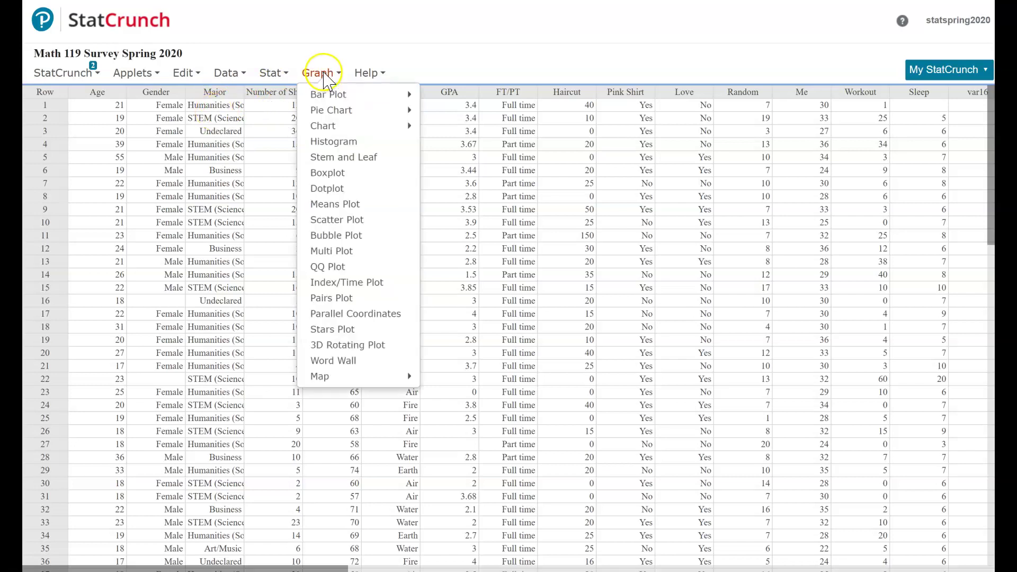
mouse_move(334, 98)
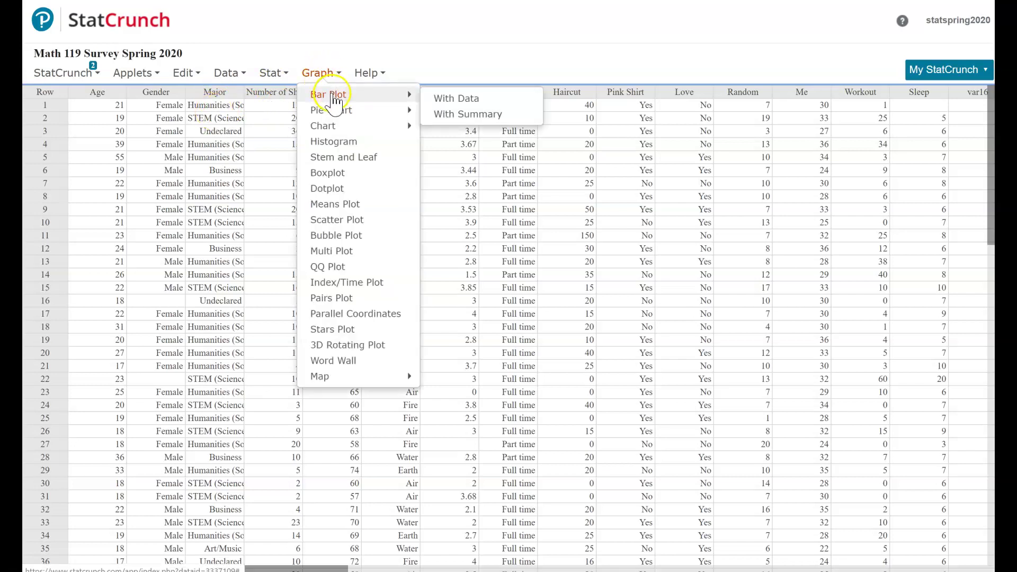
left_click(451, 99)
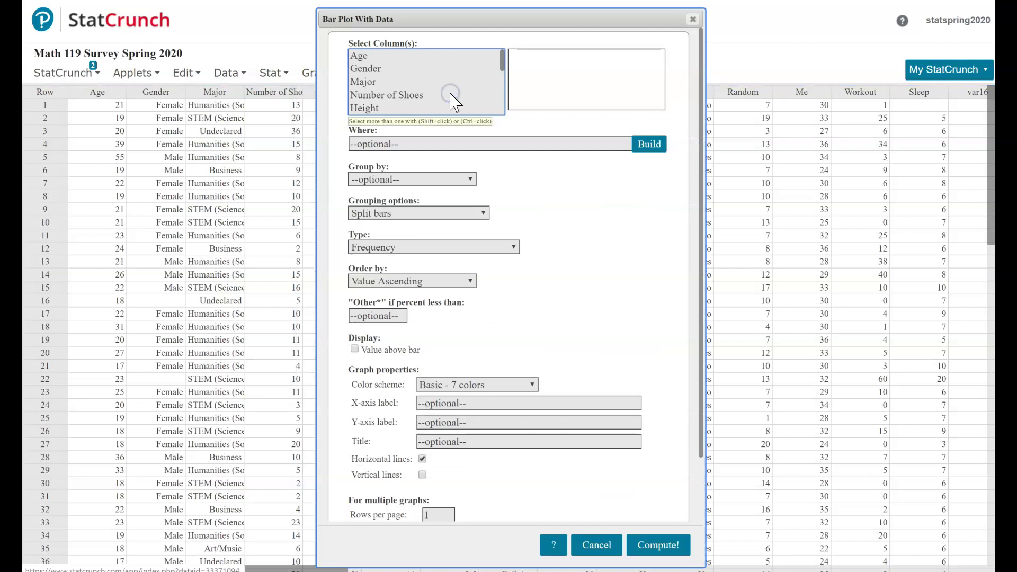
left_click(386, 82)
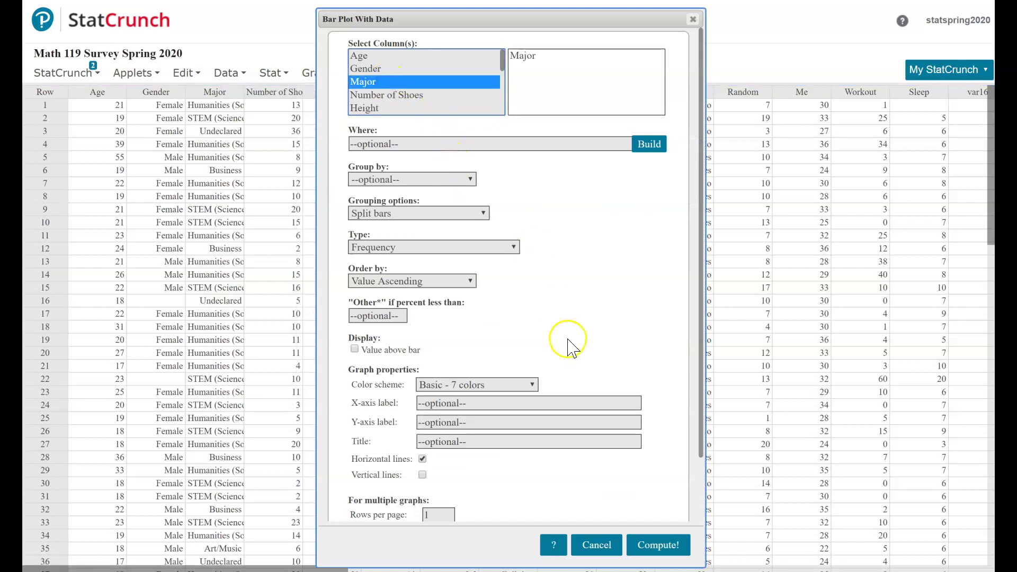
left_click(658, 544)
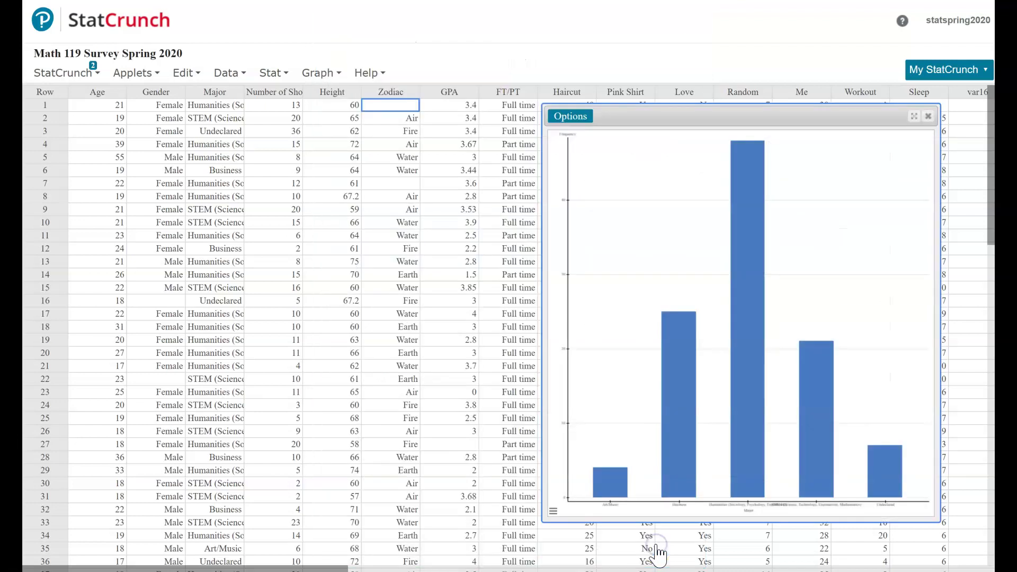
left_click_drag(742, 122, 531, 55)
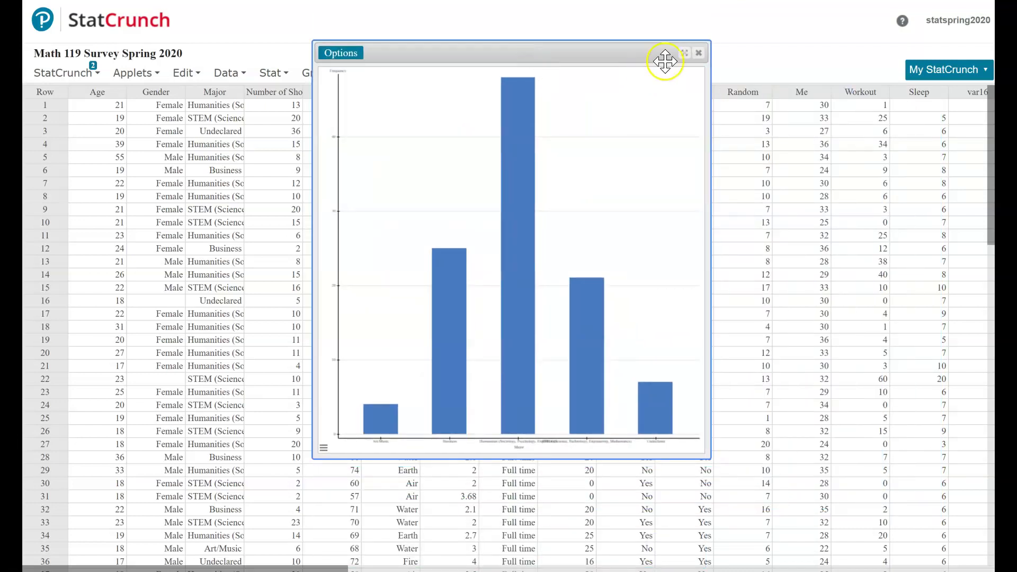
left_click(685, 52)
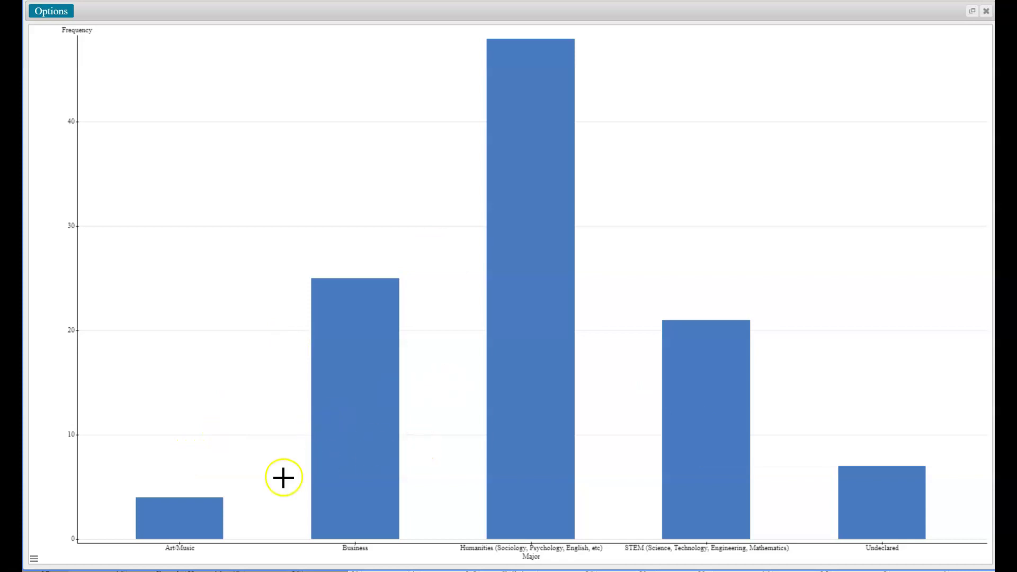
- Read the frequency of each major on the bar plot, compare the graph with the data table, and close the graph
mouse_move(192, 511)
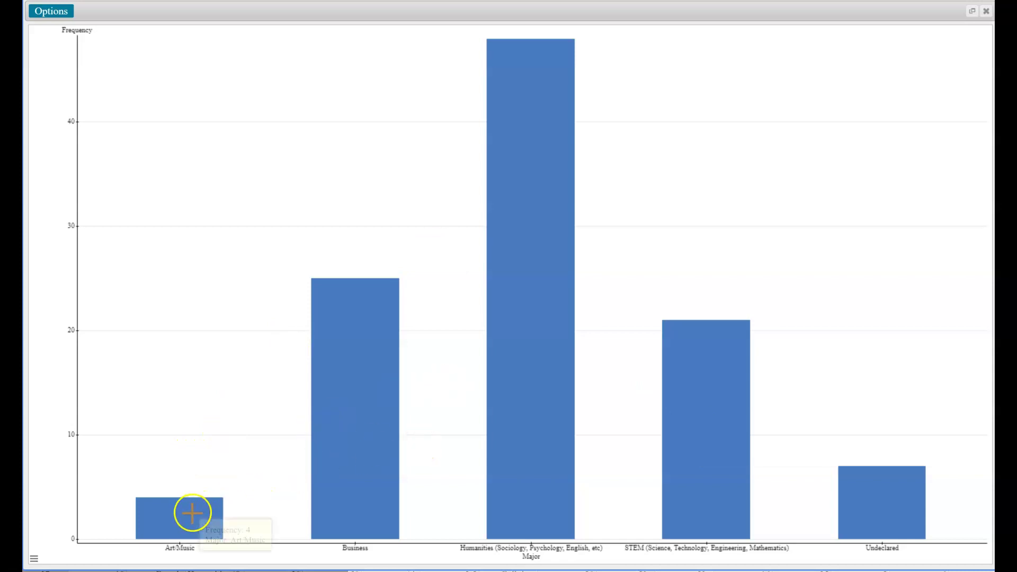
mouse_move(338, 454)
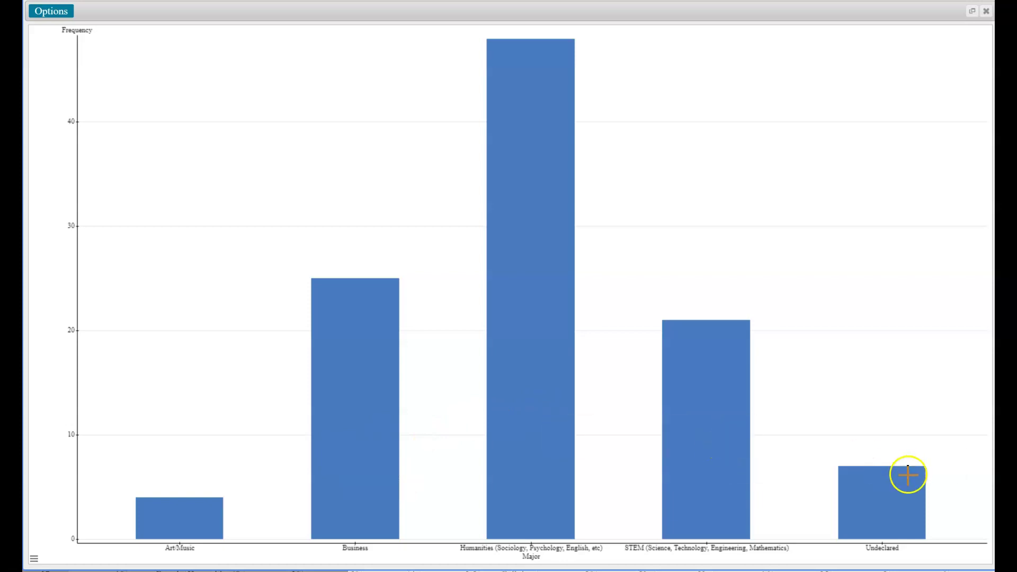
left_click(973, 12)
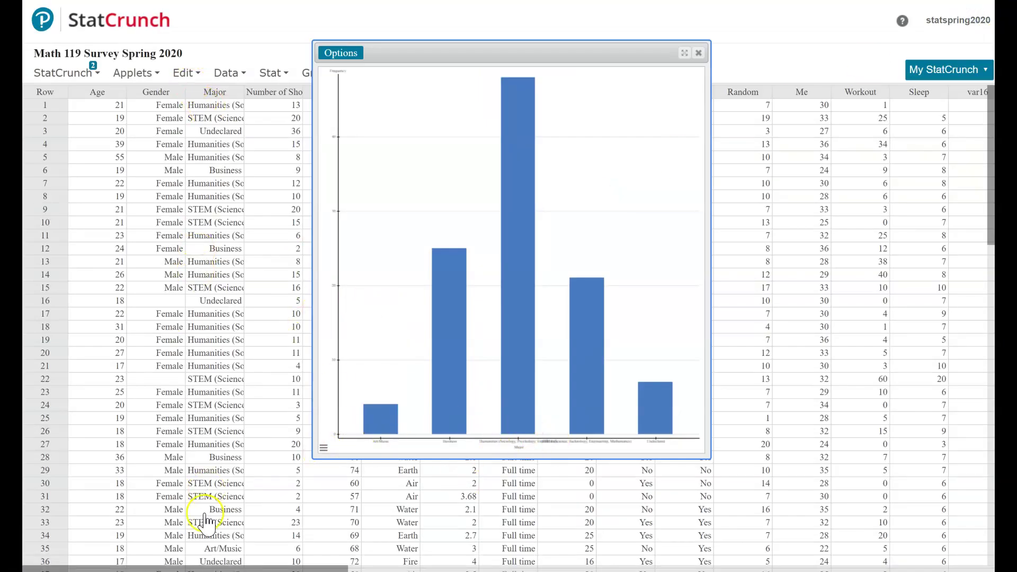
left_click_drag(452, 187, 433, 261)
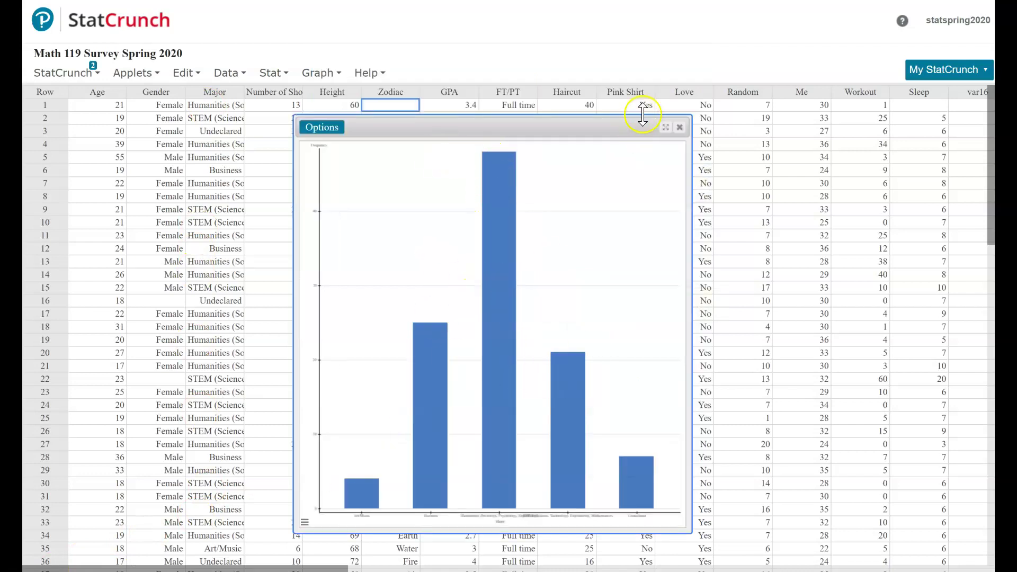
left_click(666, 127)
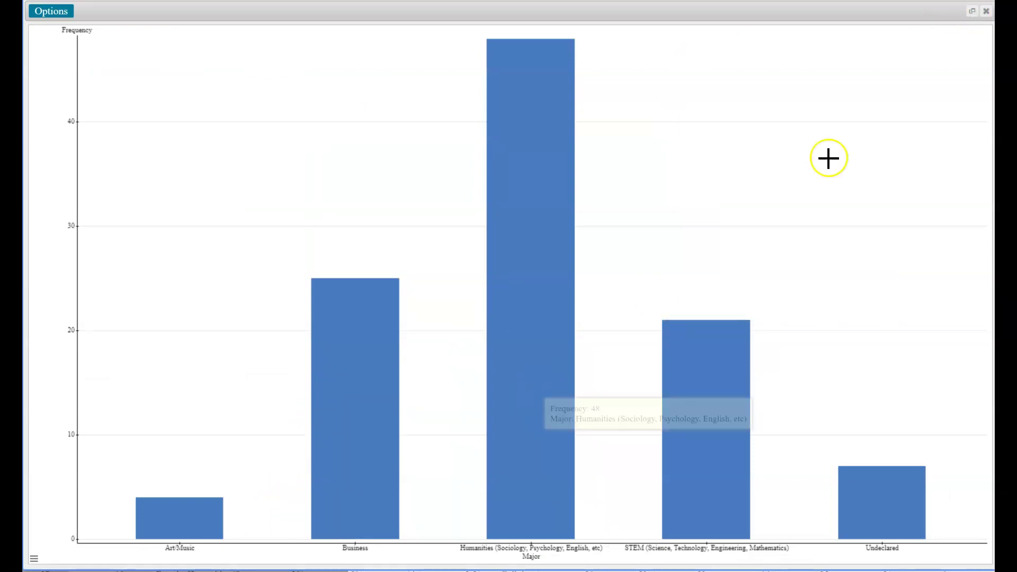
left_click(972, 11)
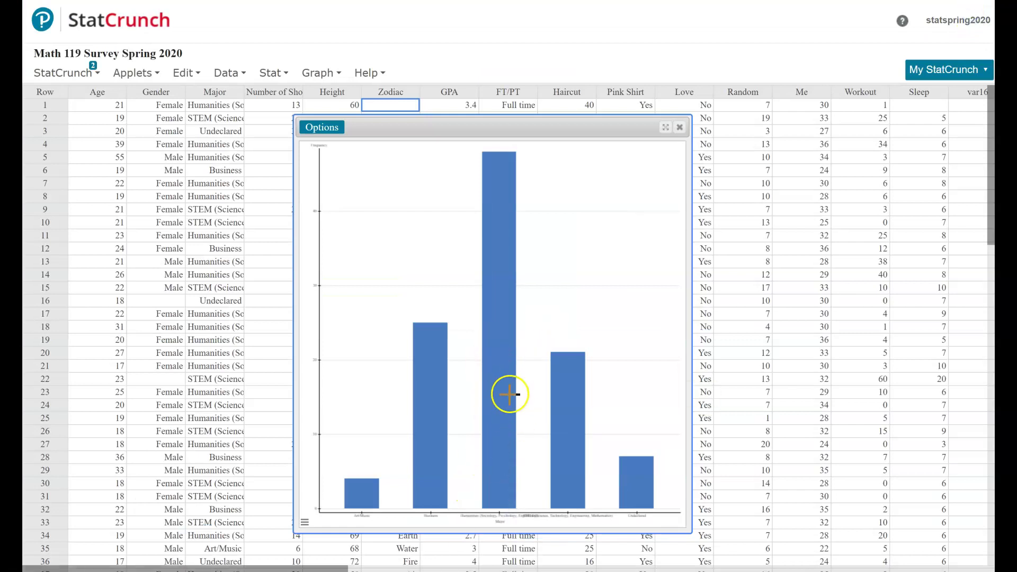
left_click(680, 127)
left_click(227, 73)
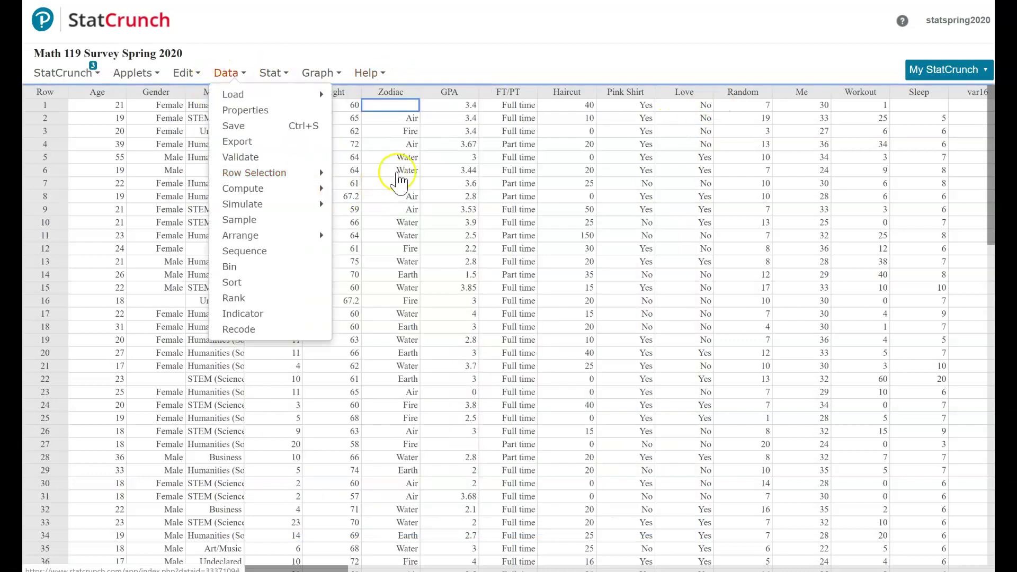
left_click(447, 185)
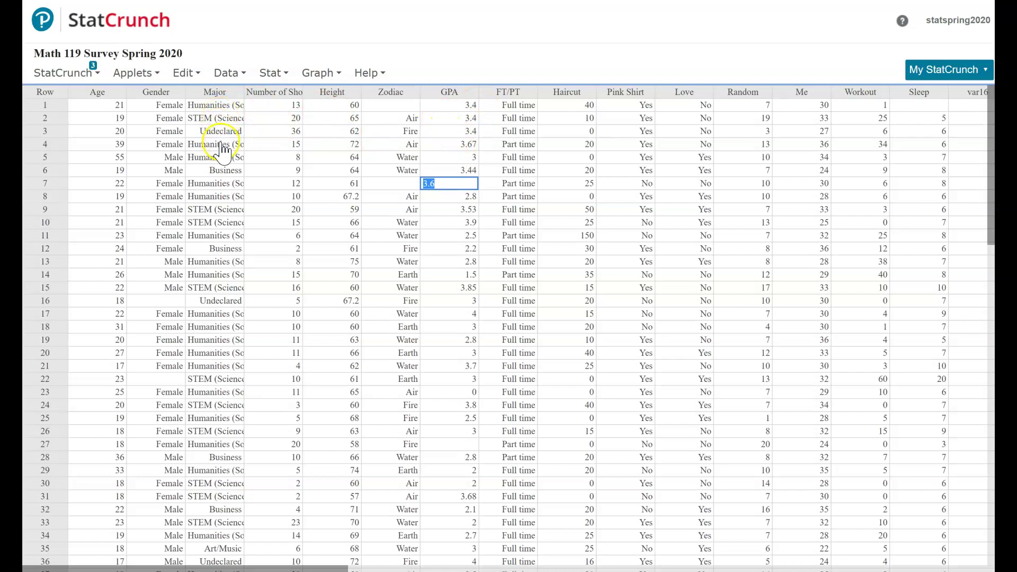
left_click(279, 73)
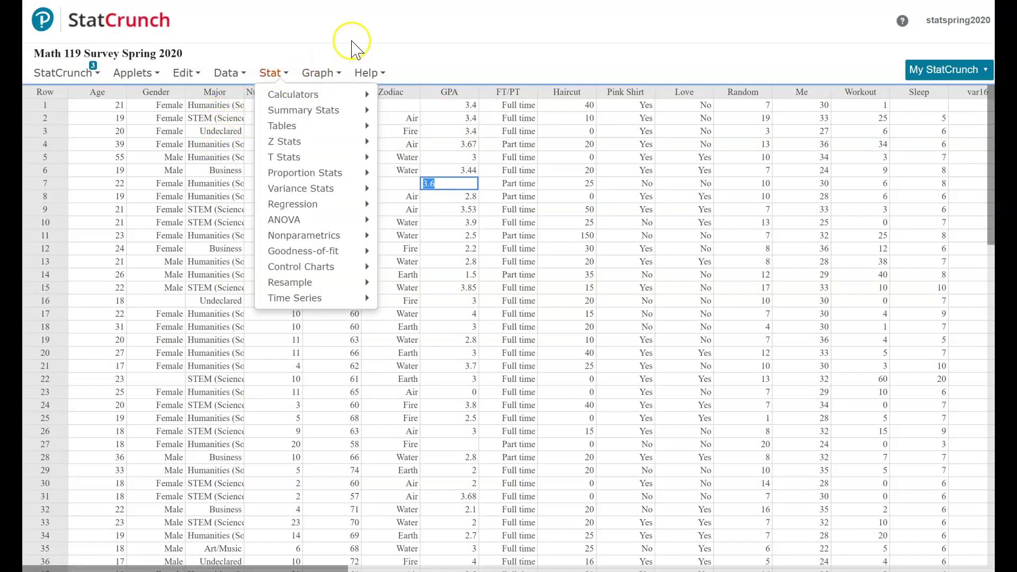
- Create a boxplot of GPA grouped by Major with fences to identify outliers, and maximize the graph window to compare the groups
left_click(320, 73)
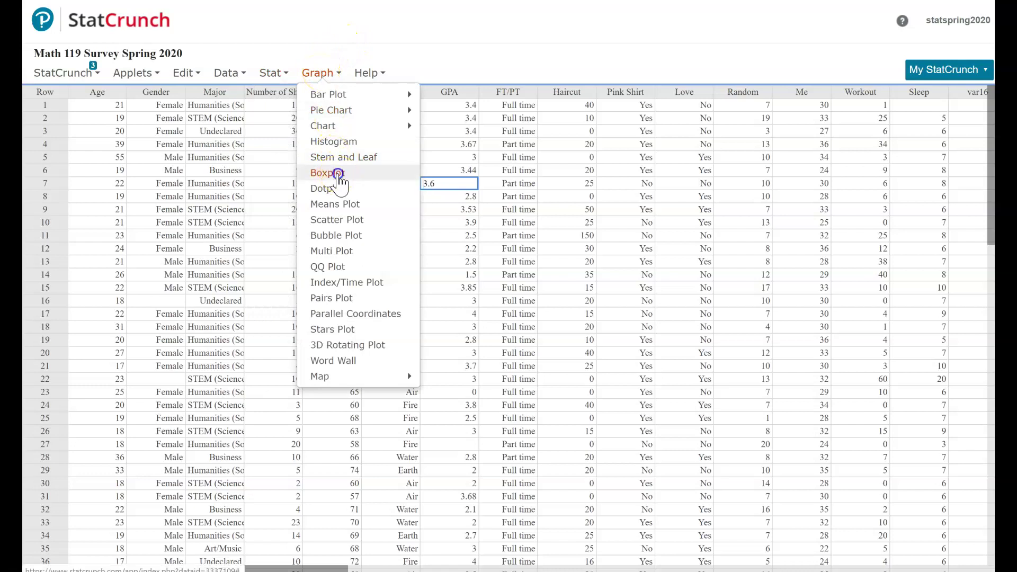
left_click(327, 172)
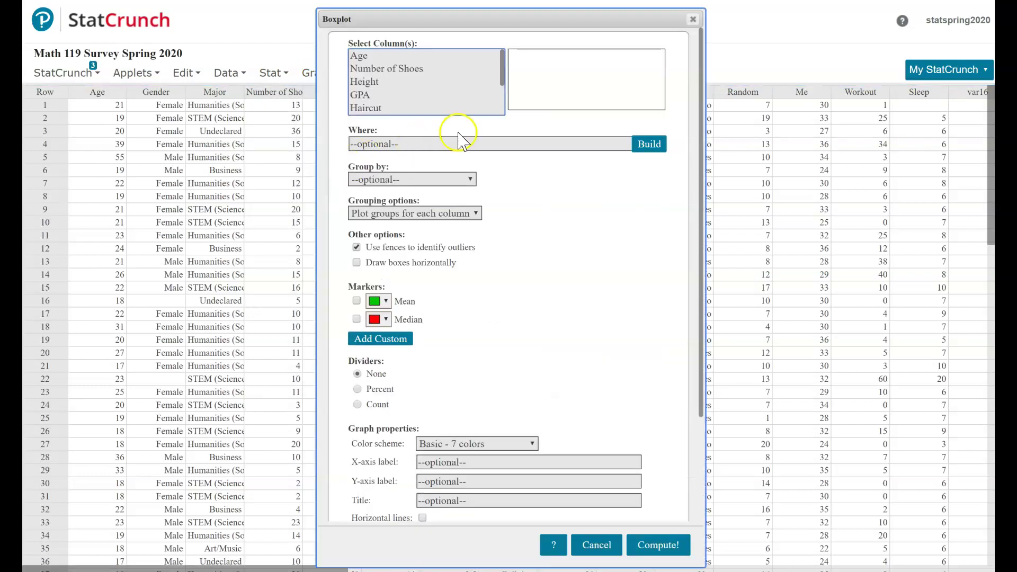
left_click(365, 95)
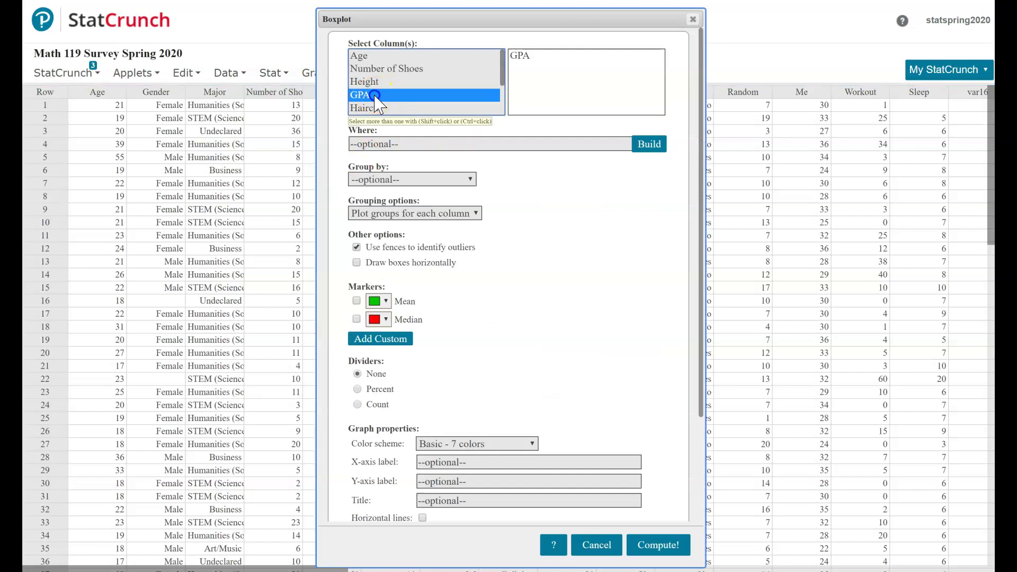
left_click(411, 180)
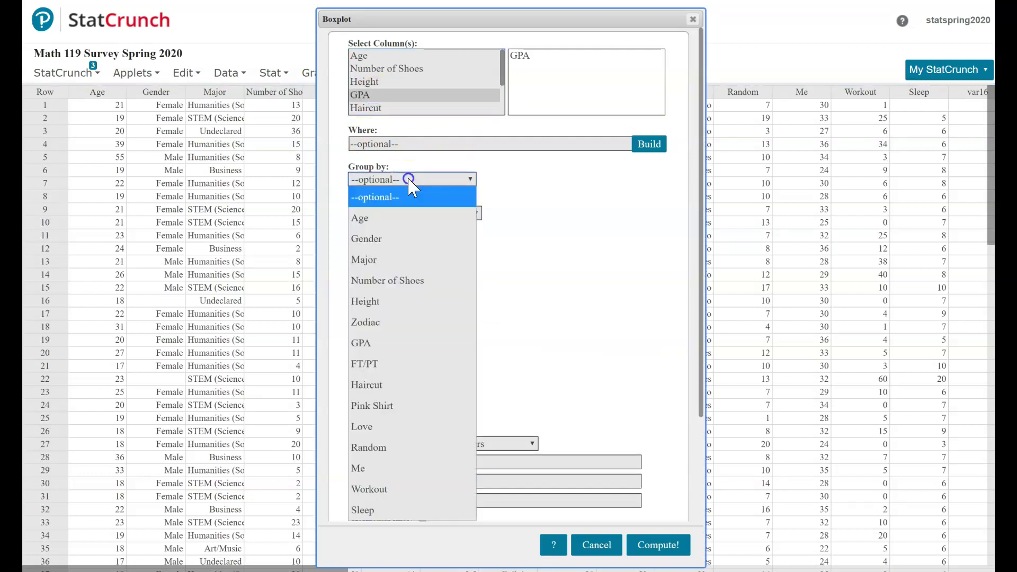
left_click(385, 261)
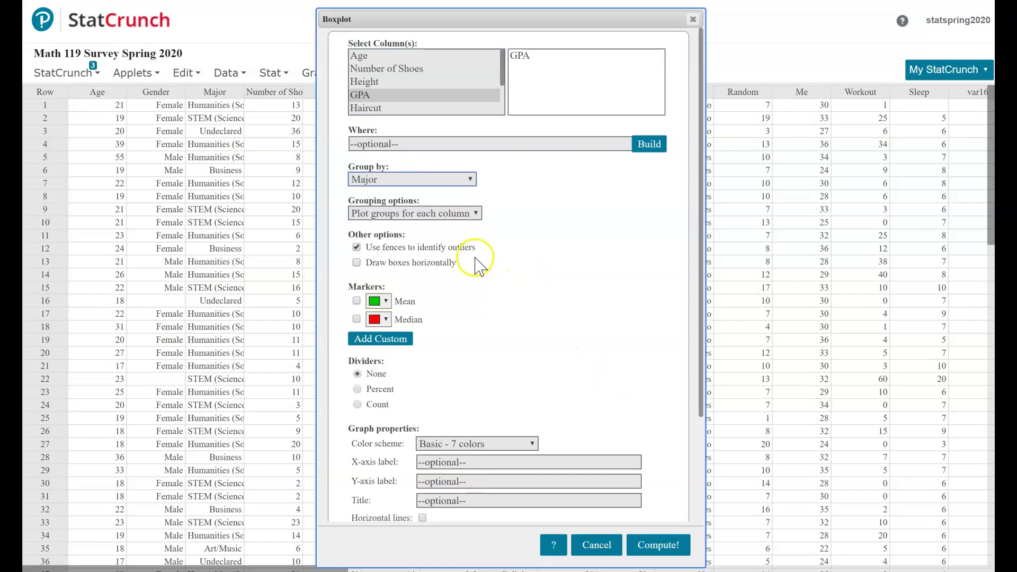
left_click(658, 546)
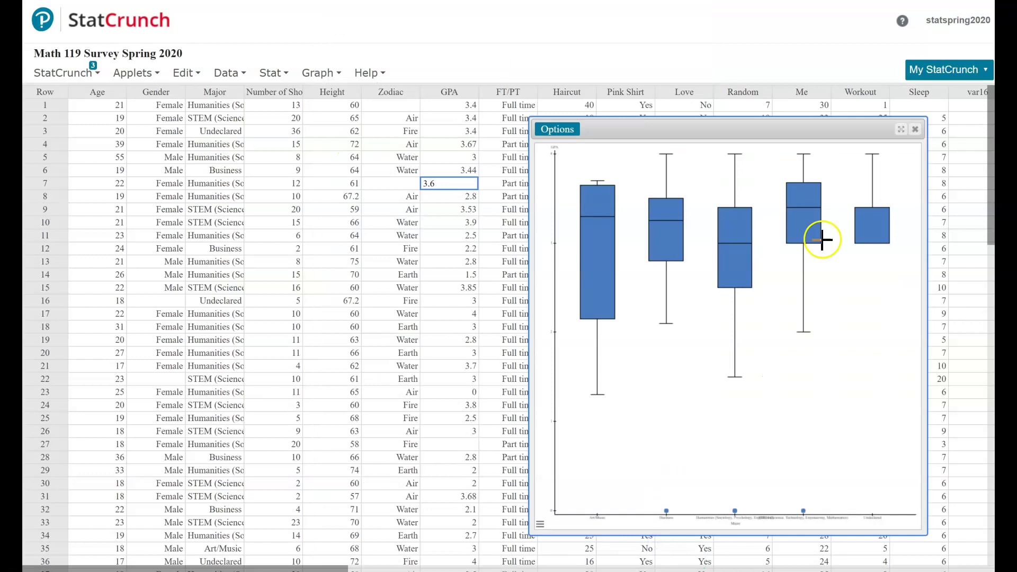
left_click(902, 129)
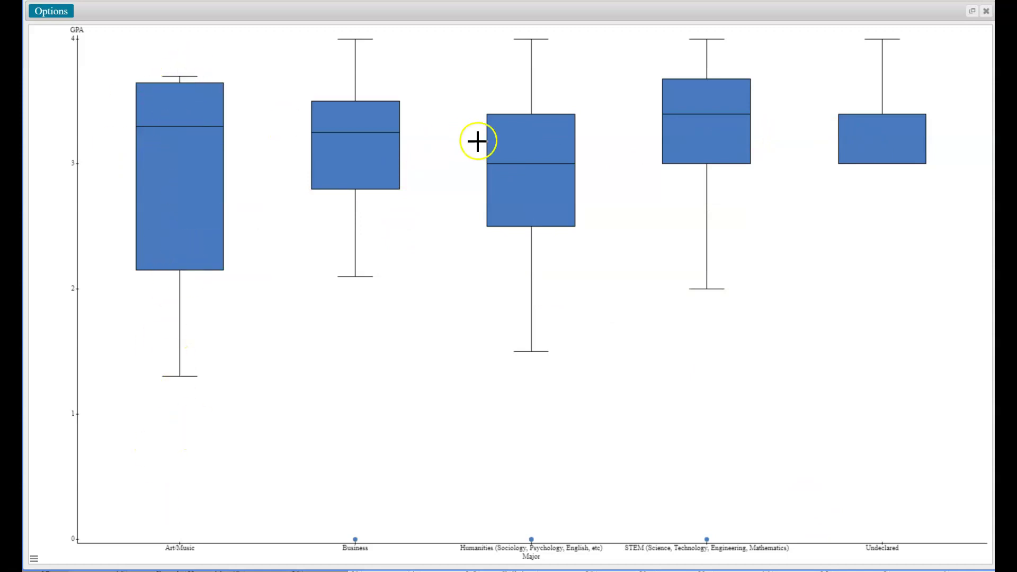
mouse_move(536, 146)
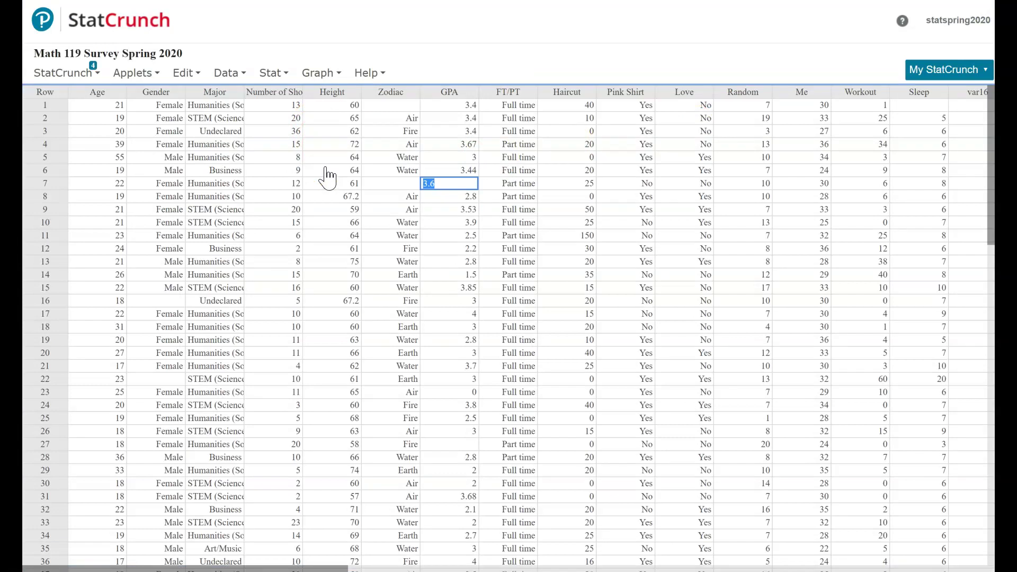
left_click(384, 154)
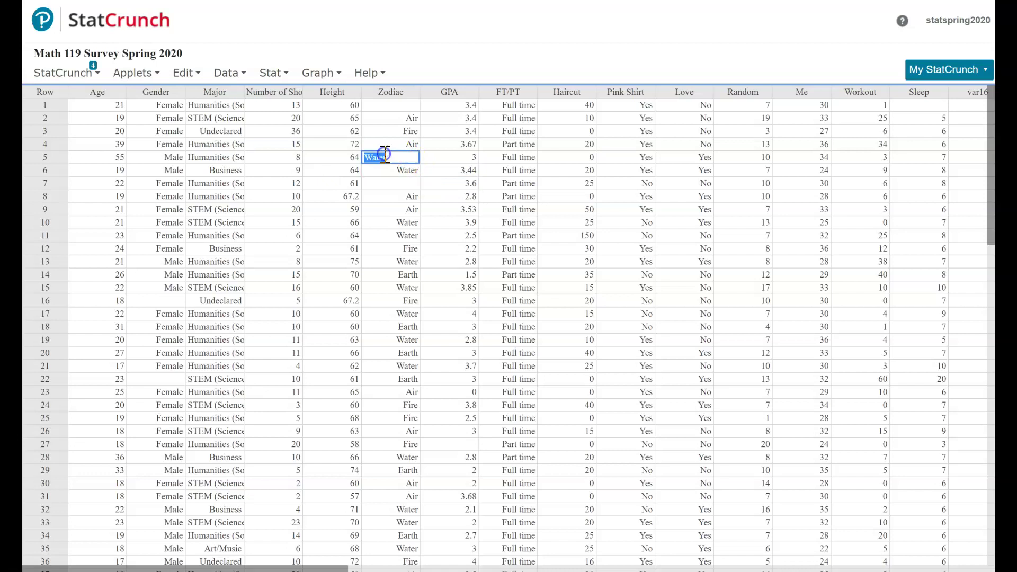
left_click(216, 106)
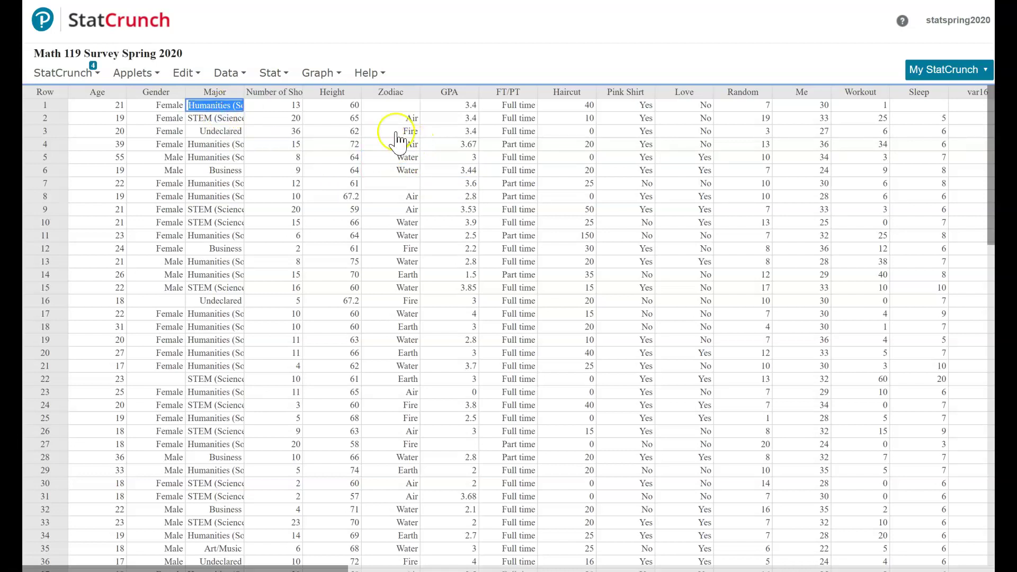
left_click(397, 122)
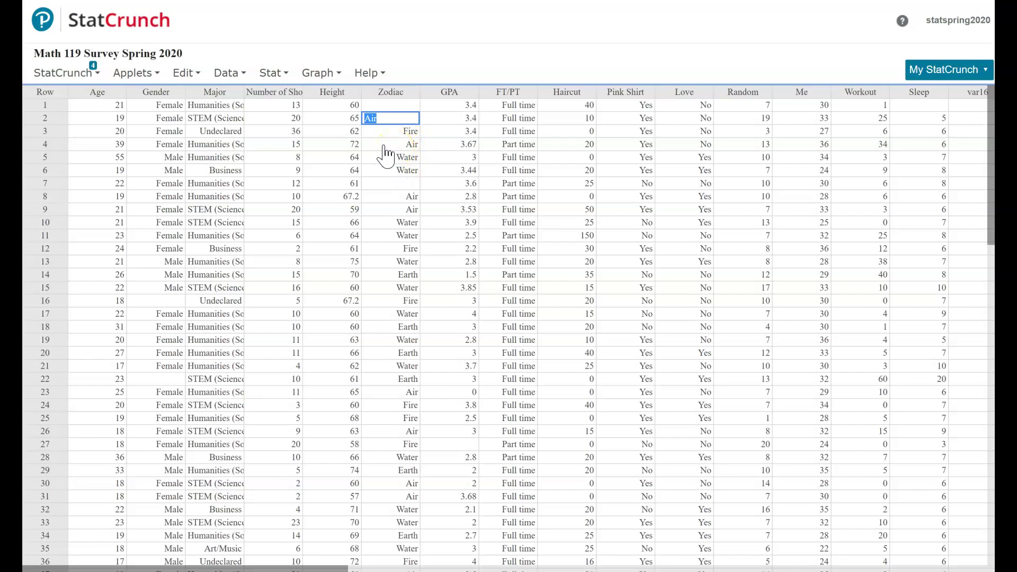
- Create a split-bar frequency plot from the Major data grouped by Zodiac, and maximize it to read the individual bars
left_click(319, 73)
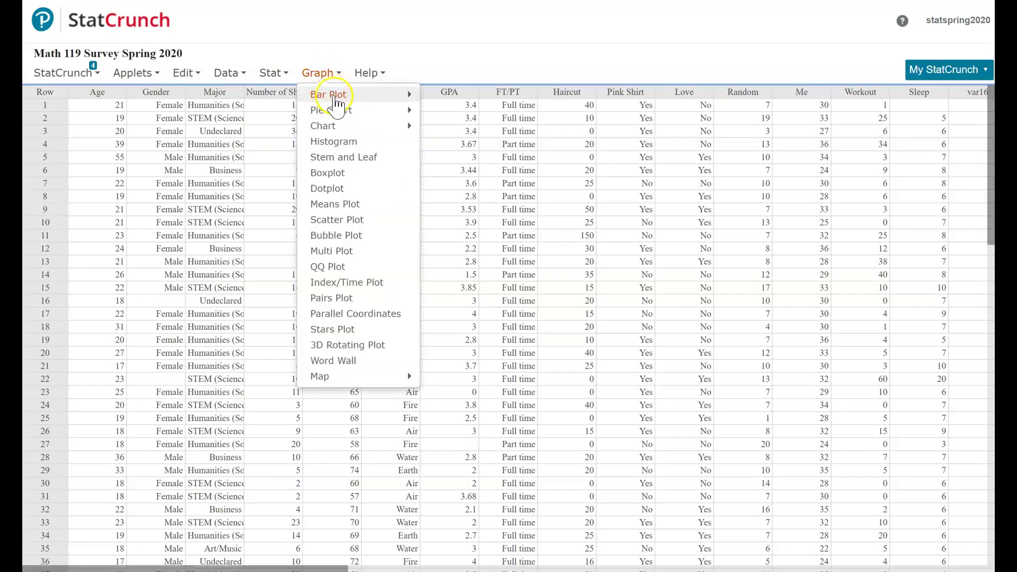
mouse_move(337, 104)
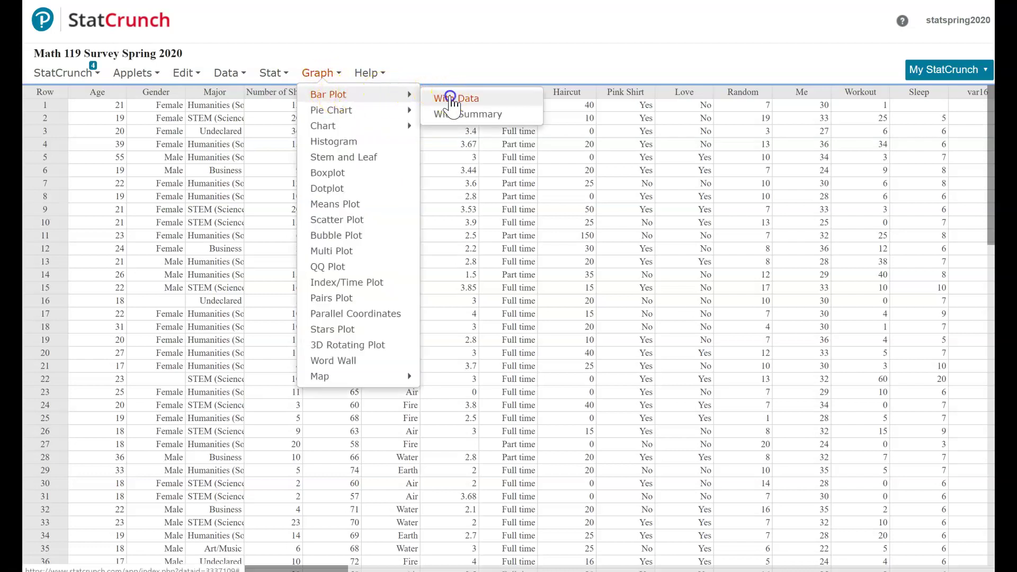
left_click(452, 101)
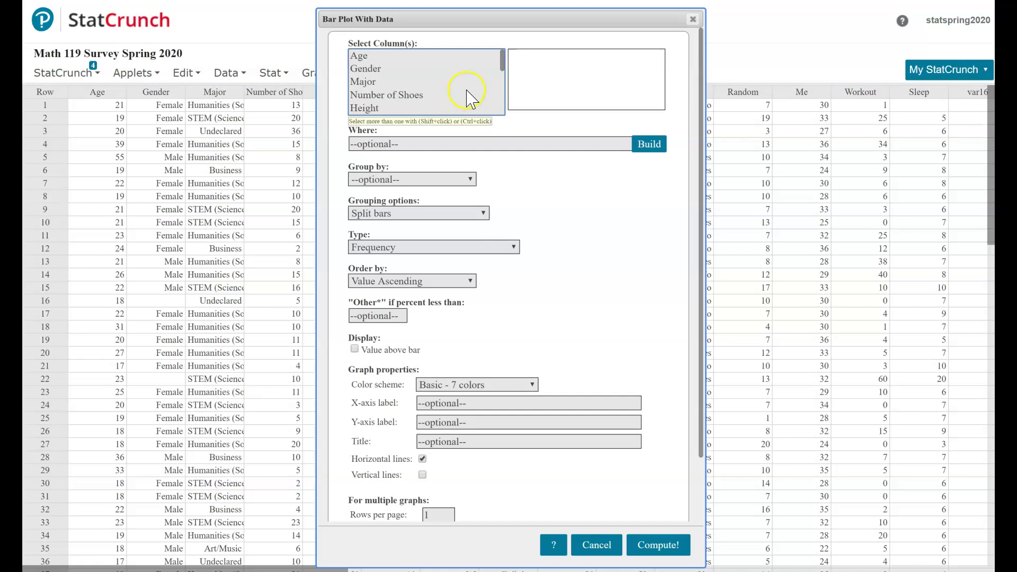
left_click_drag(496, 23, 572, 25)
left_click(446, 87)
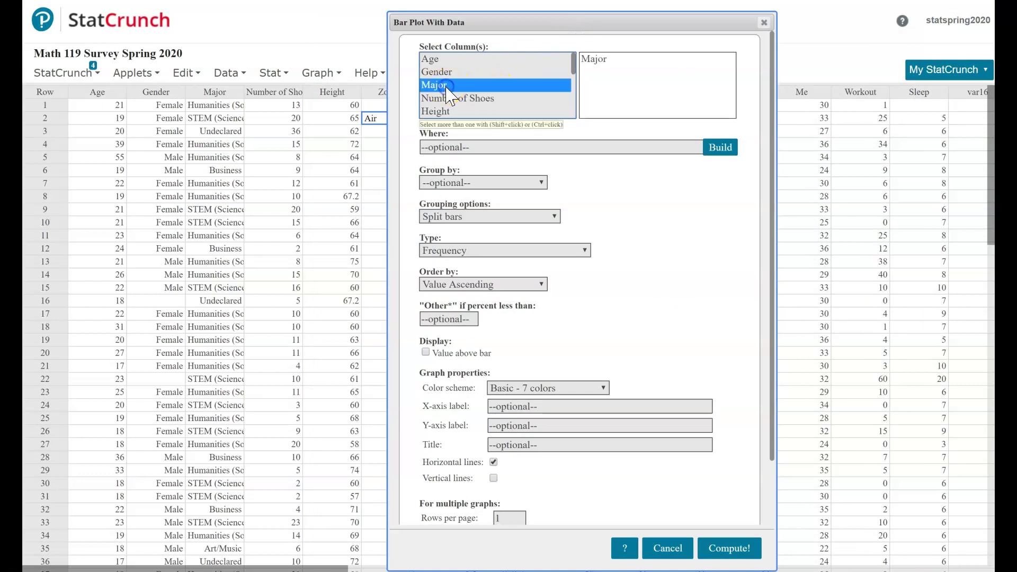
left_click(466, 183)
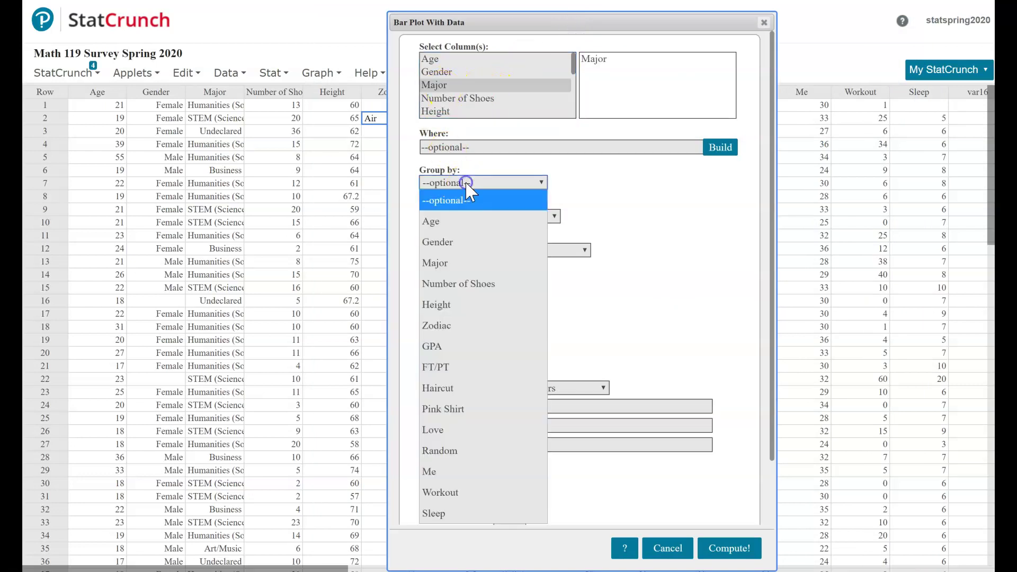
left_click(443, 326)
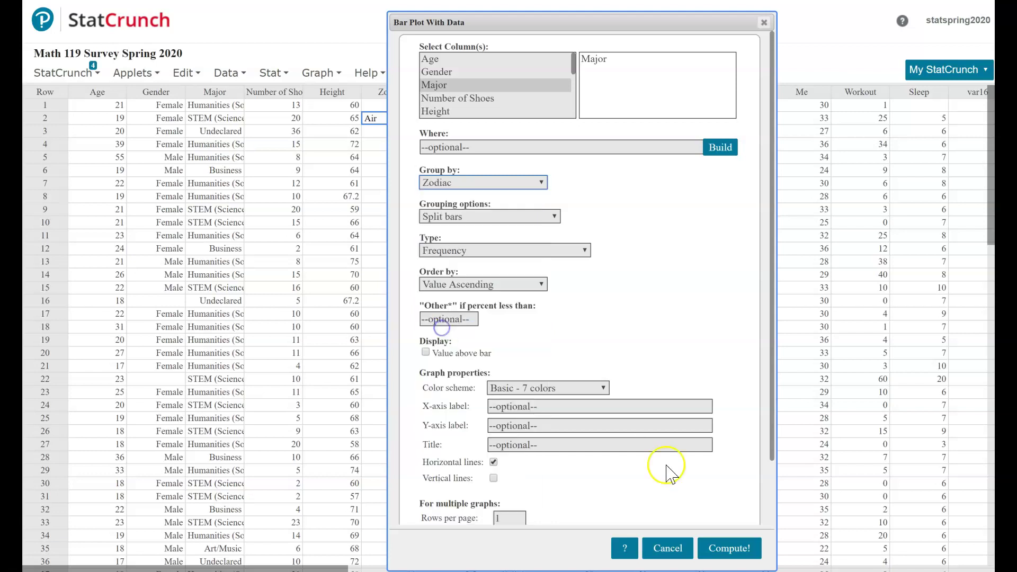
left_click(736, 552)
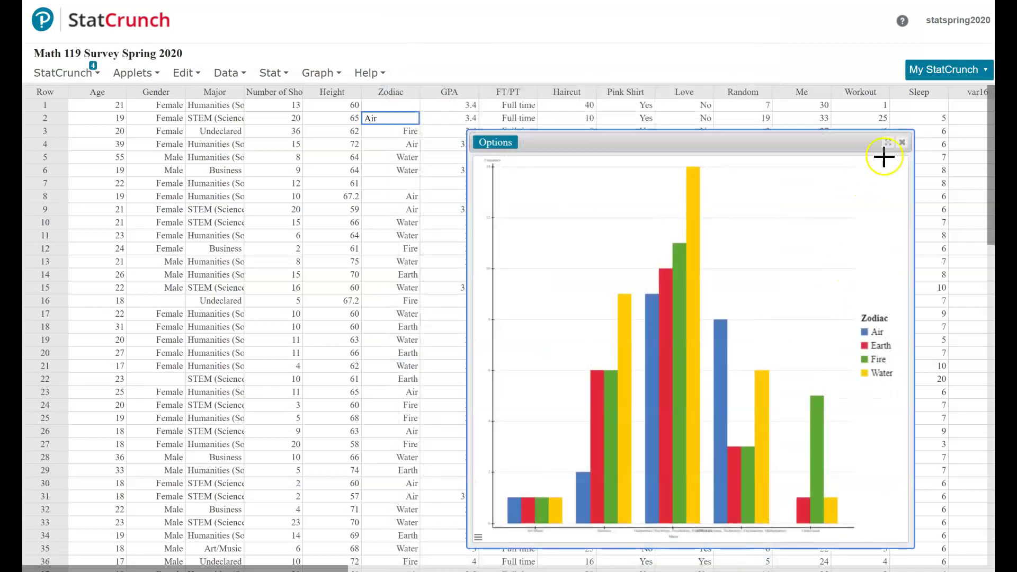
left_click(888, 142)
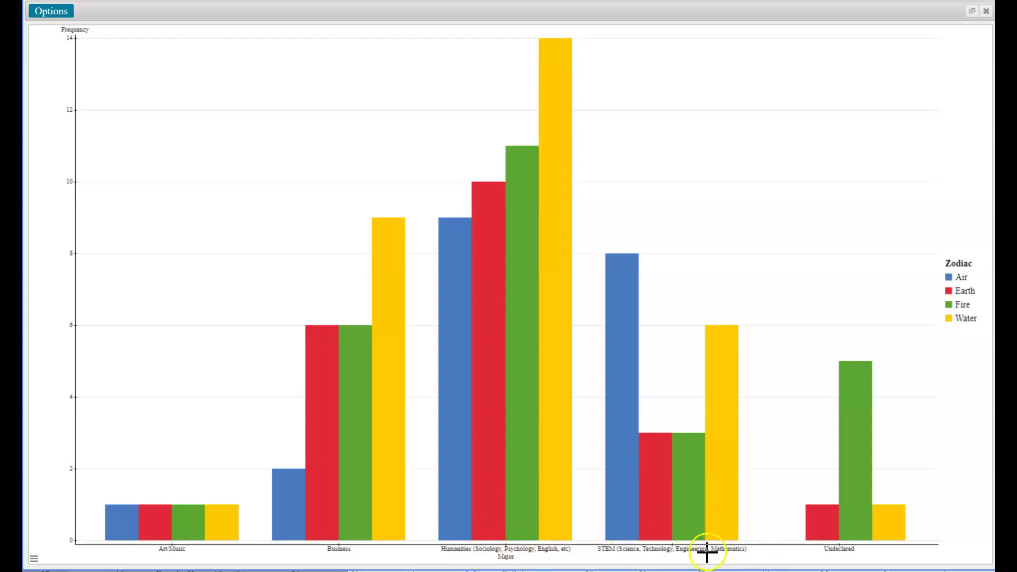
mouse_move(468, 498)
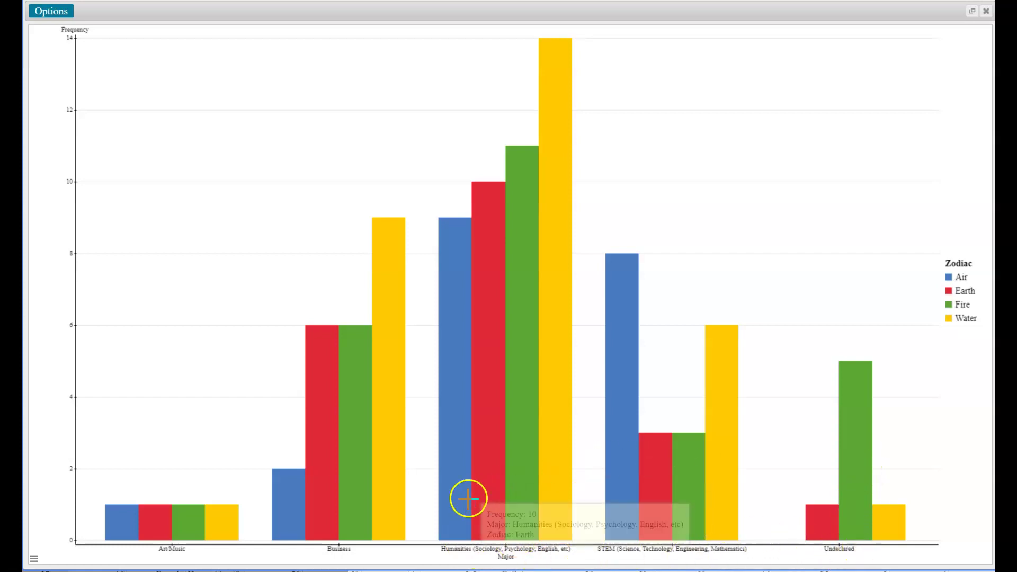
mouse_move(699, 438)
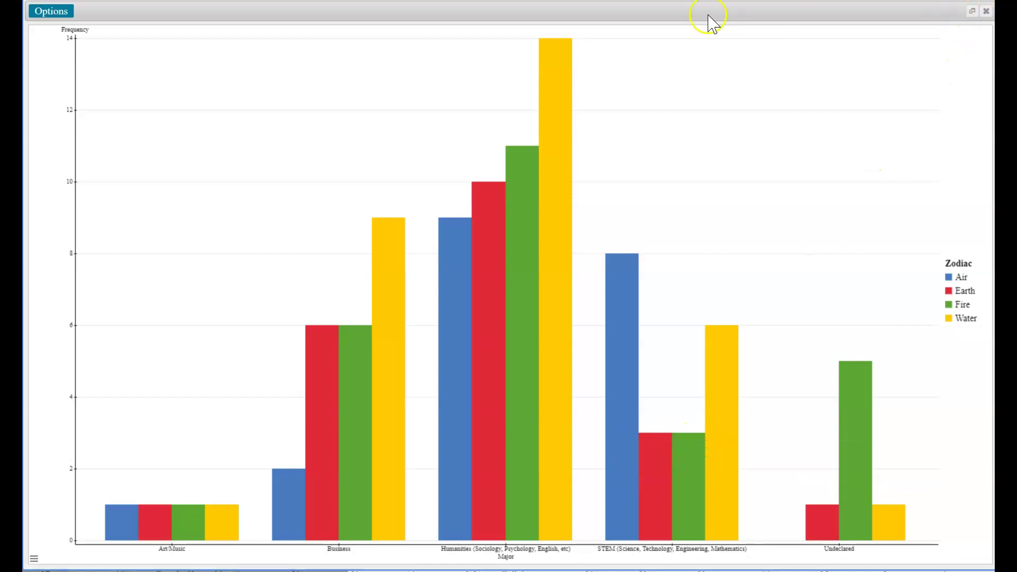
- Restore the graph window, change the bar plot's grouping option to Stack bars, recompute it, and maximize the graph again
left_click(972, 11)
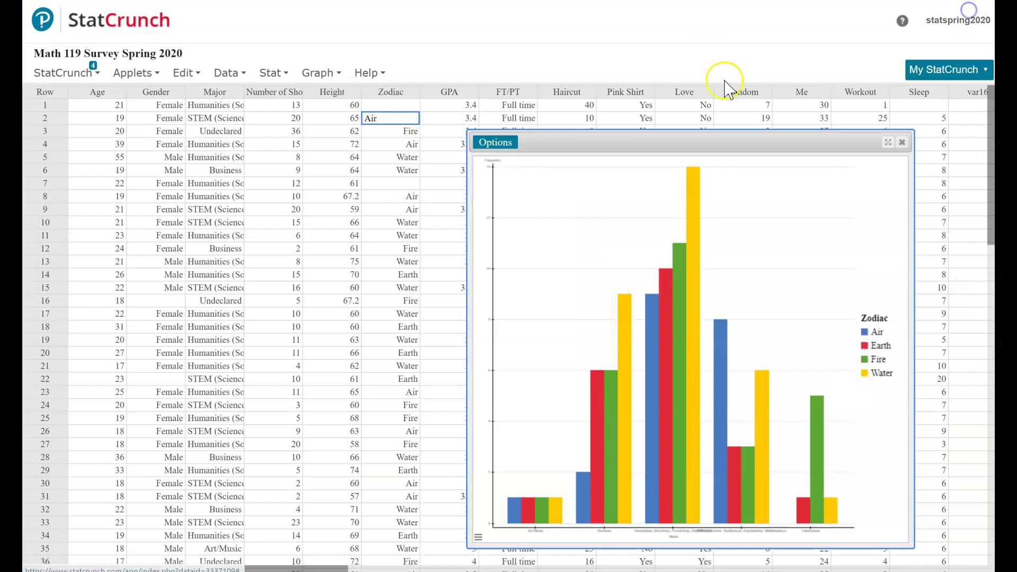
left_click(492, 143)
left_click(498, 160)
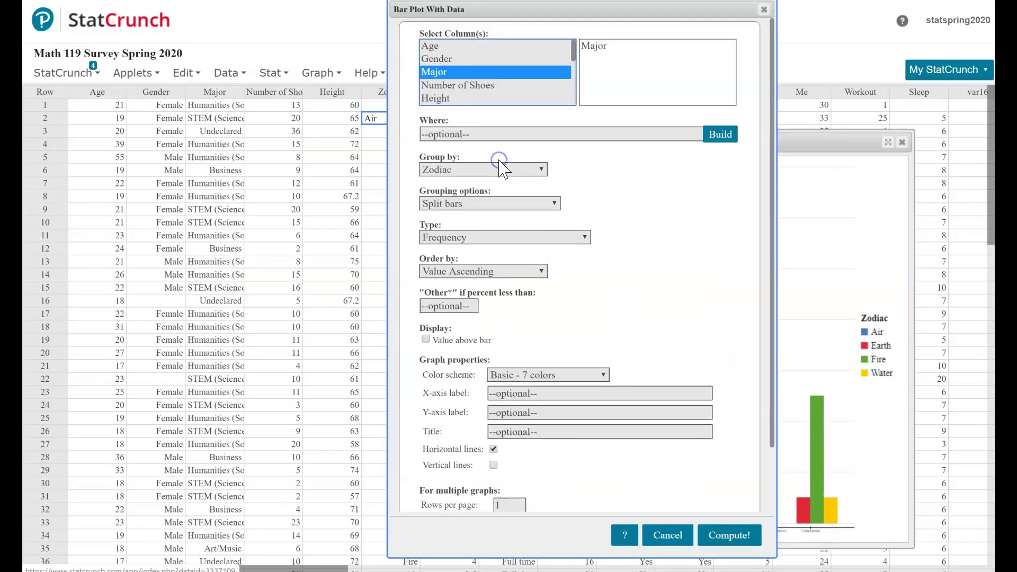
left_click(474, 203)
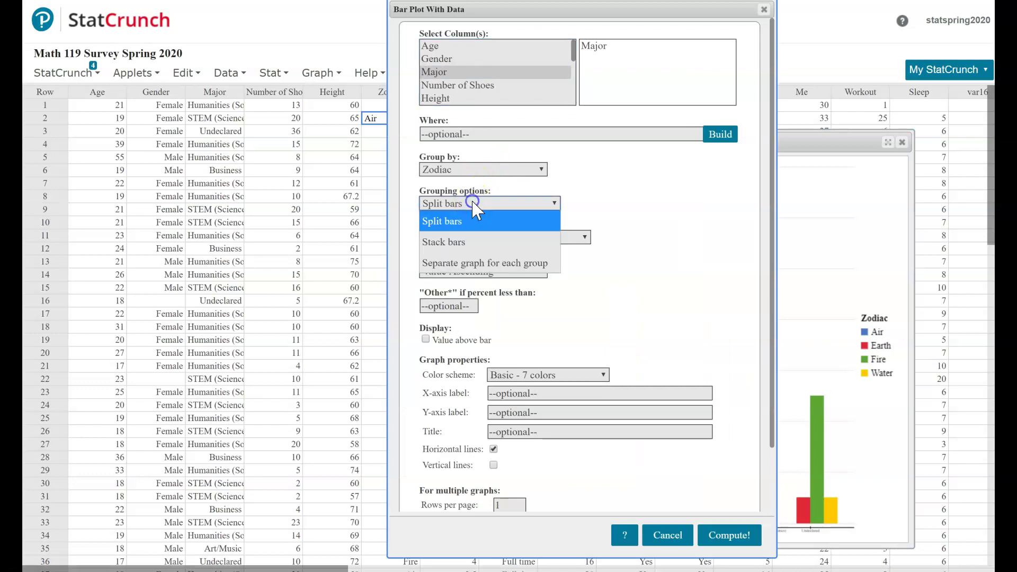
left_click(457, 242)
left_click(729, 535)
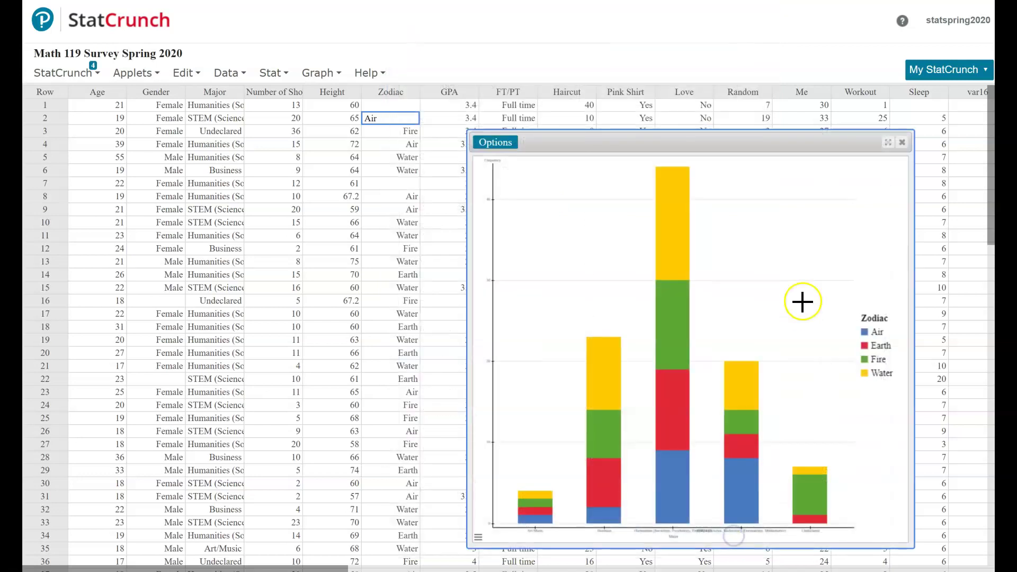
left_click(888, 142)
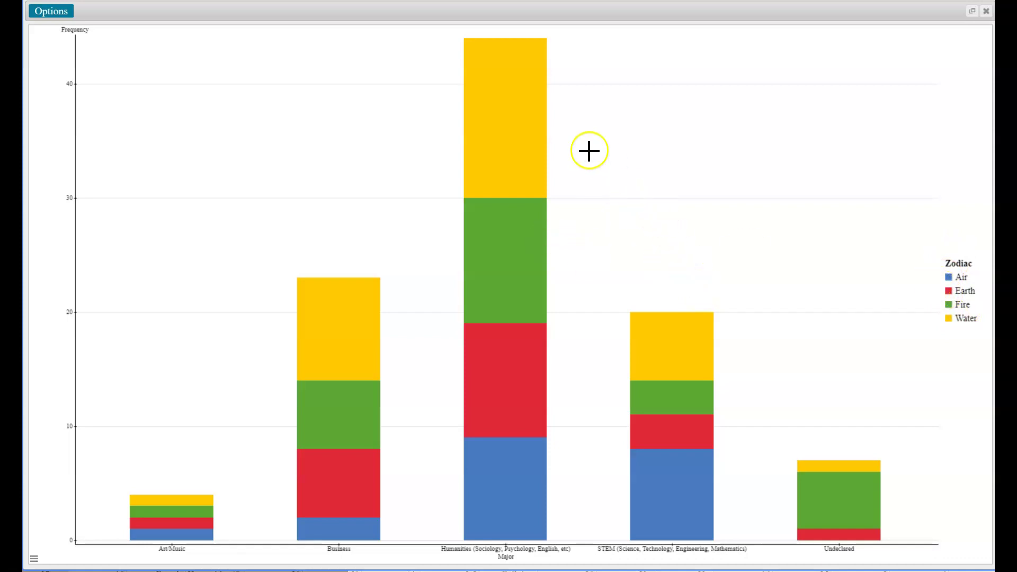
- Read the Water and Air segment frequencies in the Humanities bar of the stacked Major plot
left_click(511, 156)
mouse_move(513, 138)
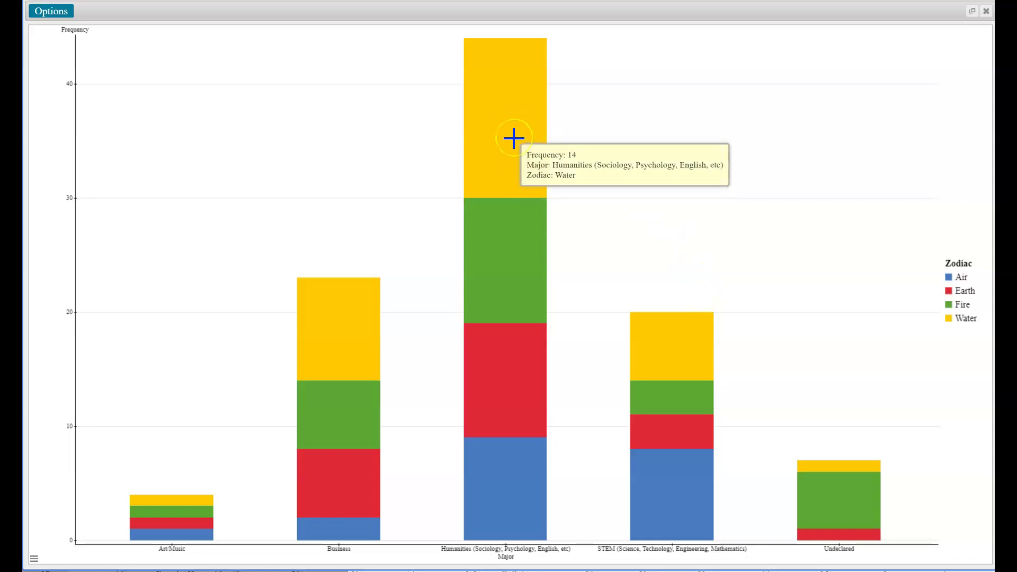
left_click(988, 339)
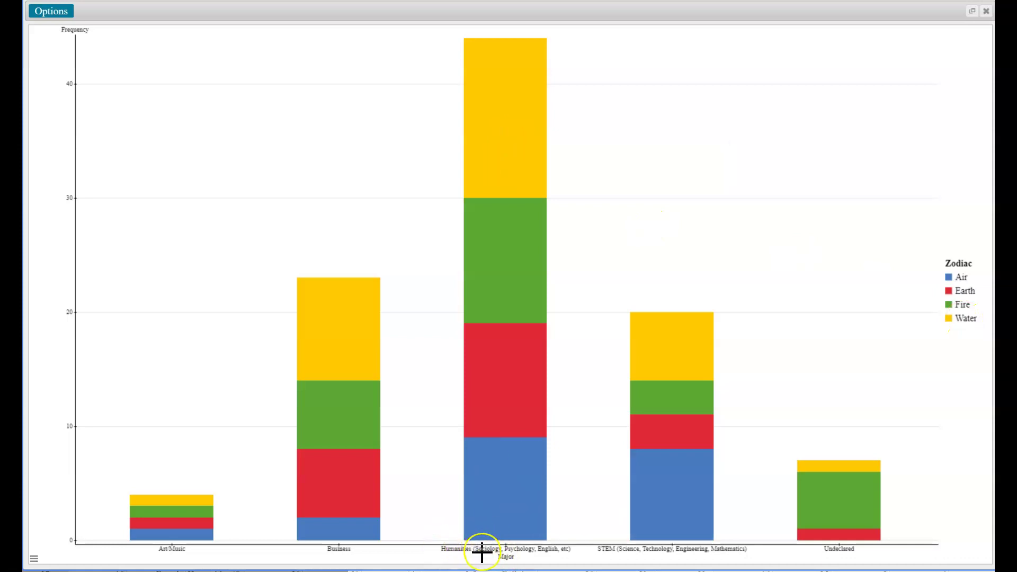
left_click(604, 508)
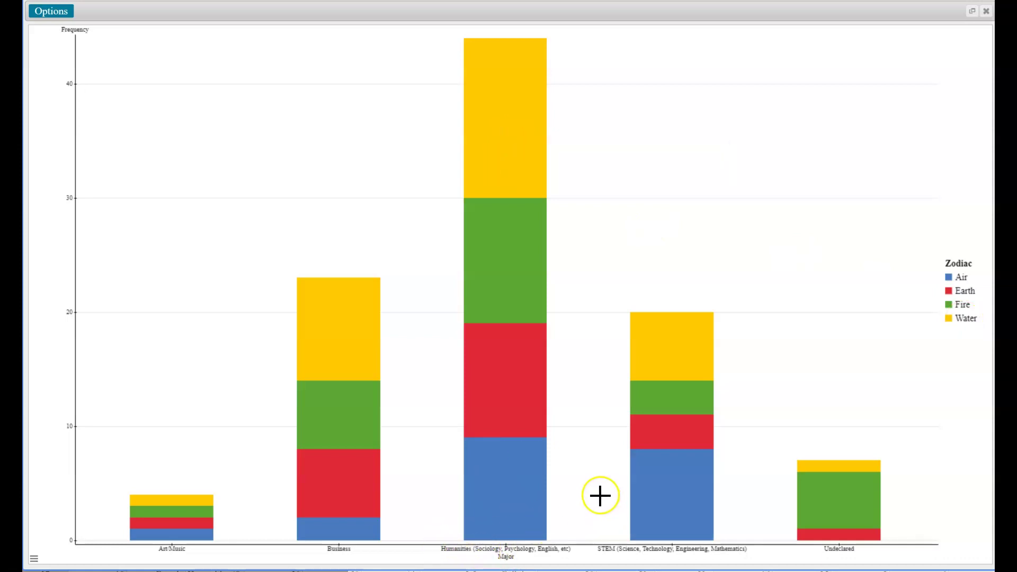
mouse_move(491, 480)
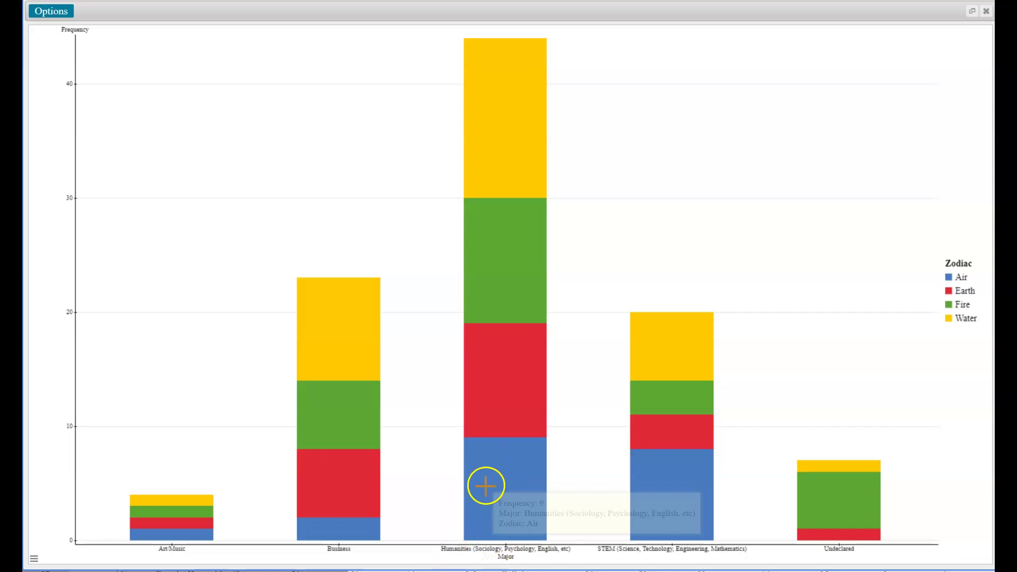
mouse_move(522, 491)
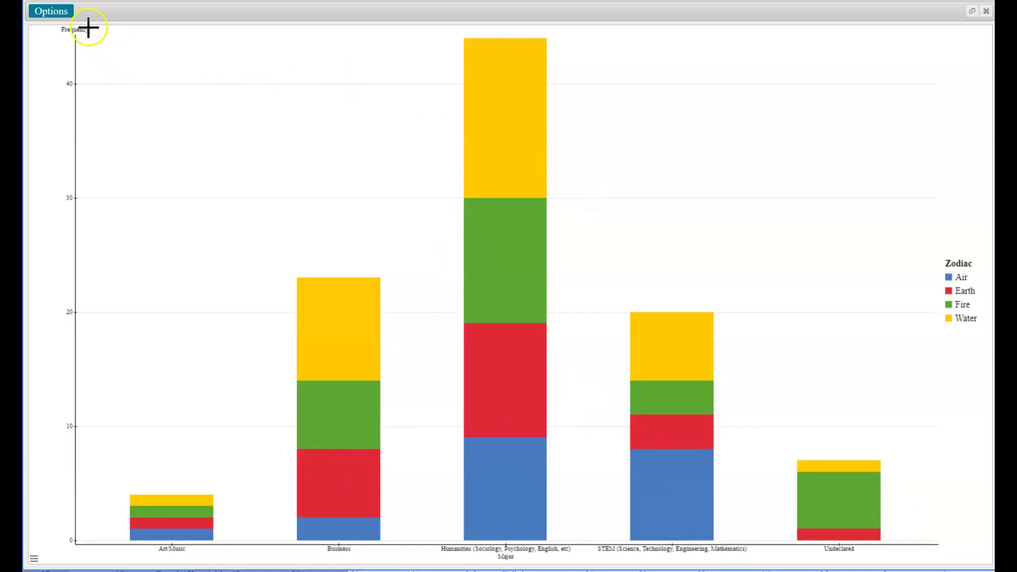
- Change the stacked bar plot to show Zodiac grouped by Major, maximize it to read the segments, and close the graph
left_click(59, 14)
left_click(58, 28)
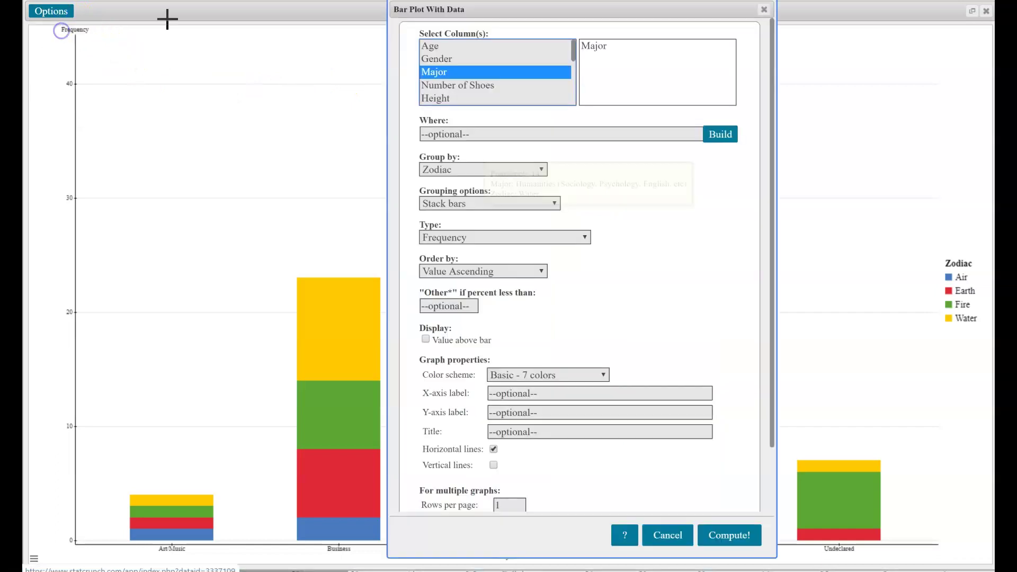
left_click_drag(575, 52, 575, 75)
left_click(468, 49)
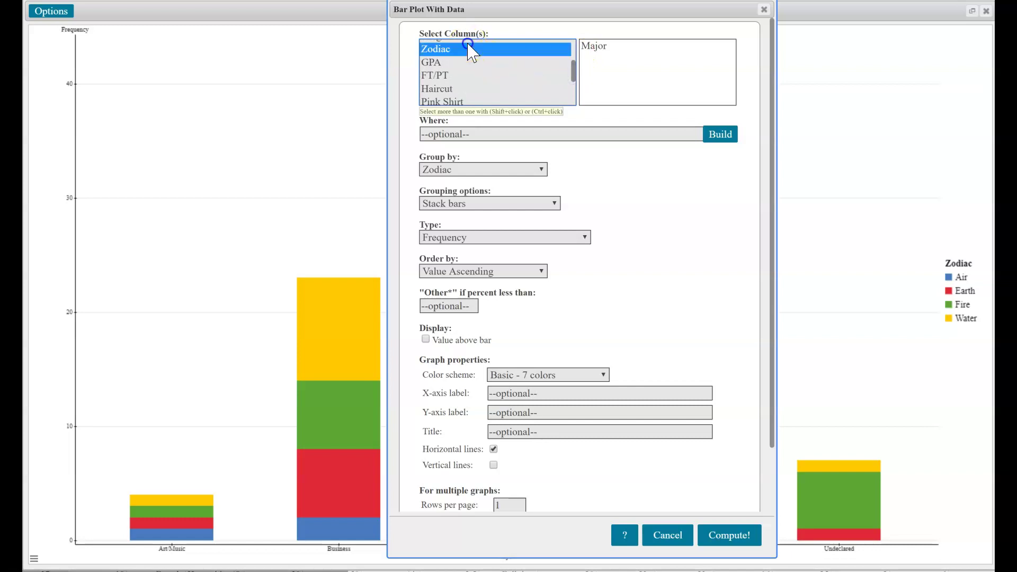
left_click(491, 177)
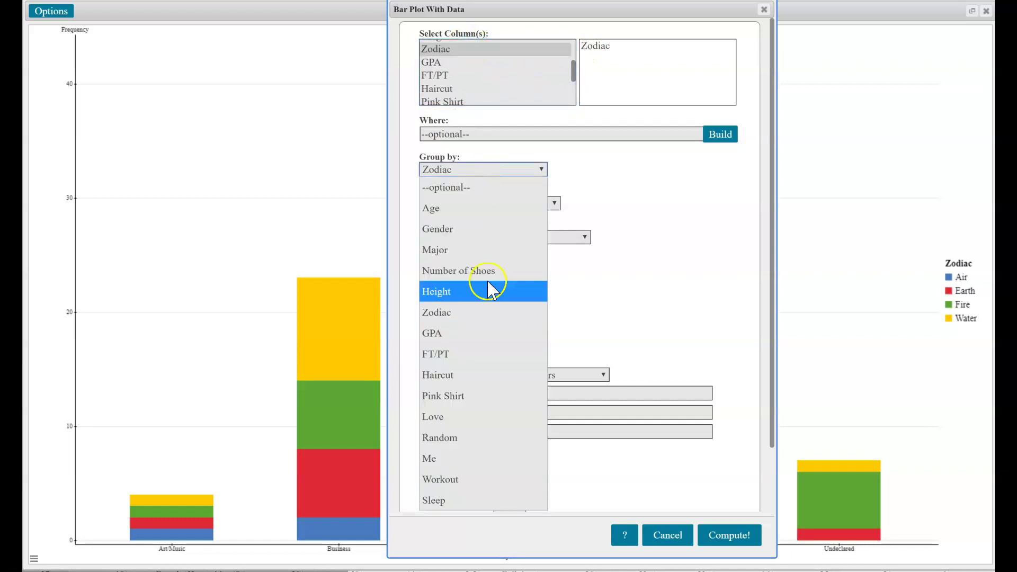
left_click(474, 251)
left_click(730, 536)
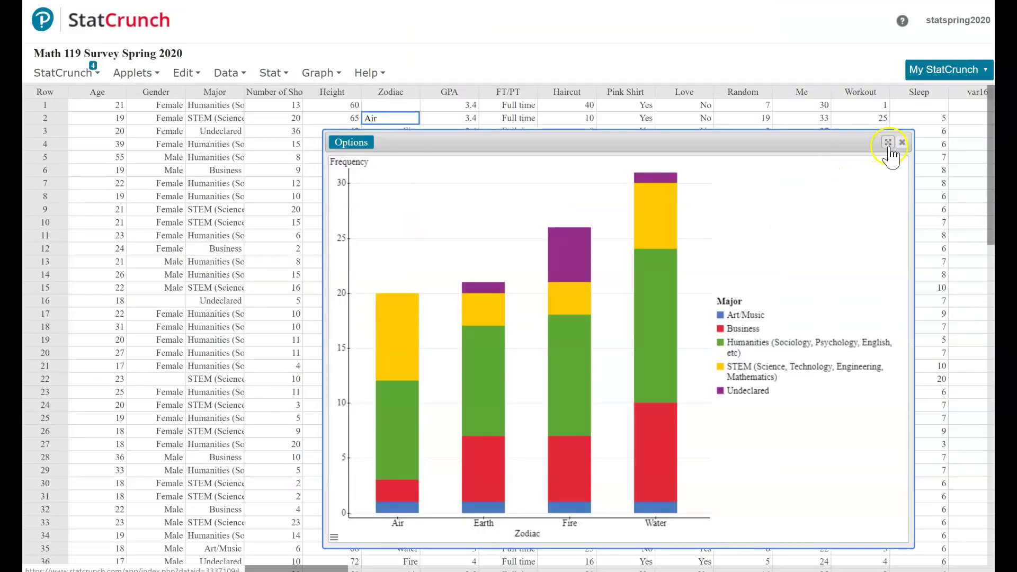
left_click(888, 144)
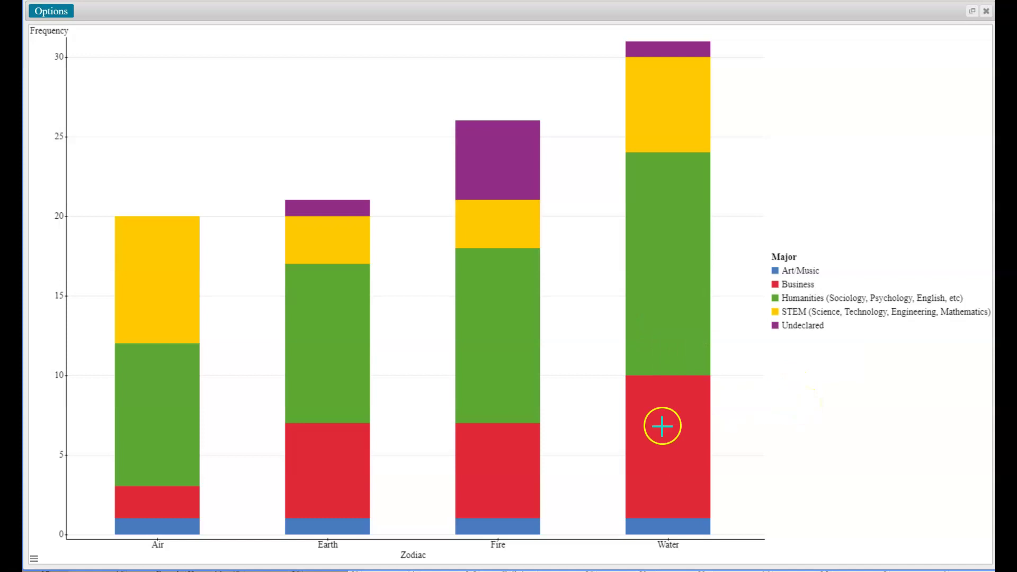
mouse_move(667, 429)
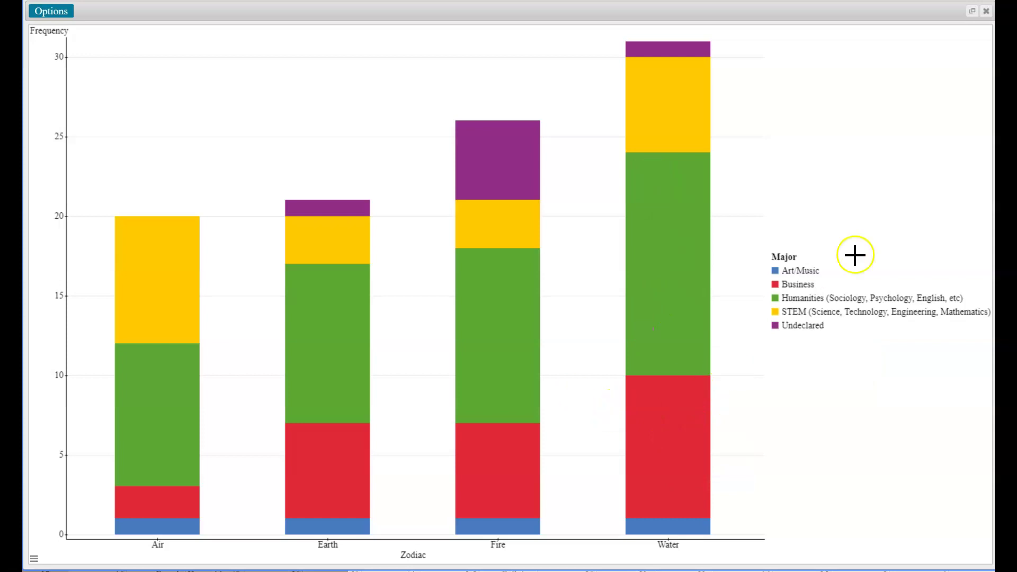
left_click(987, 12)
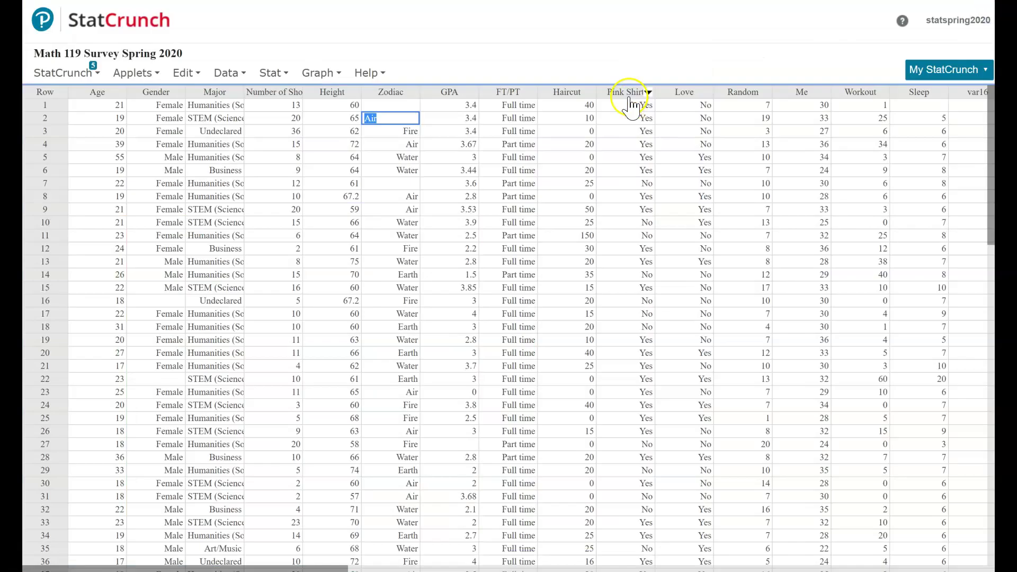
- Create a scatter plot with Sleep as the X variable and Workout as the Y variable
left_click(322, 74)
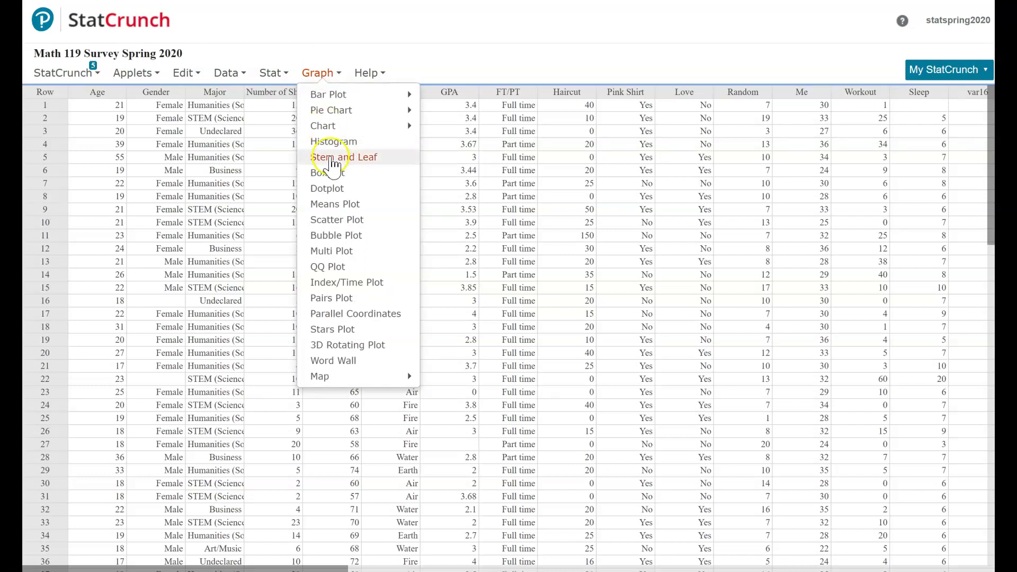
left_click(343, 223)
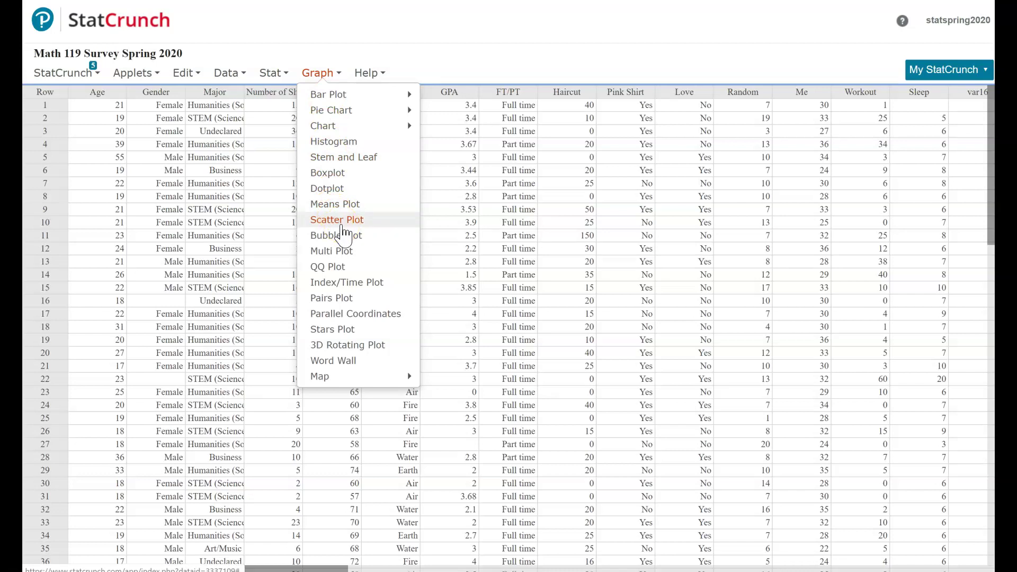
left_click(342, 224)
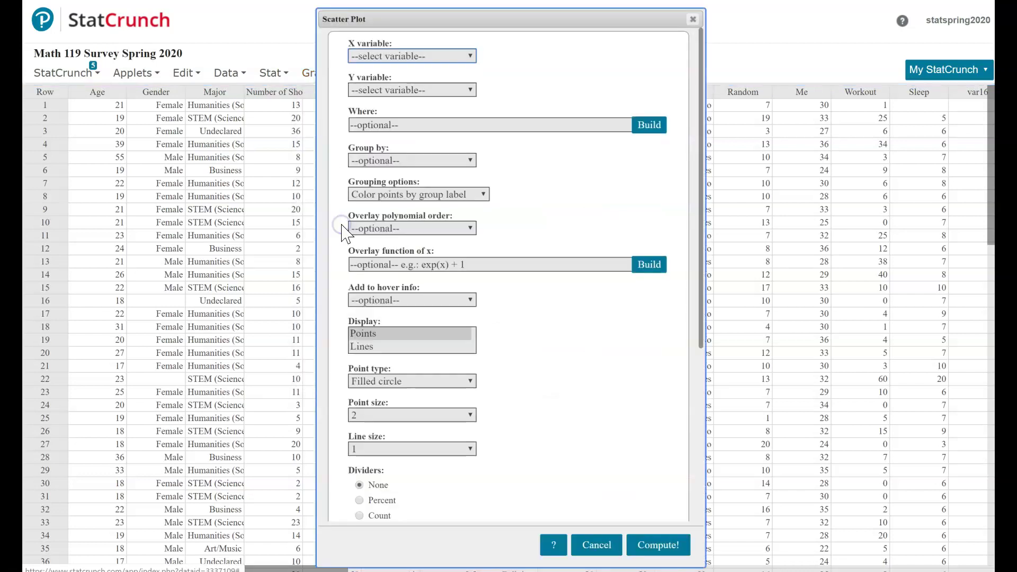
left_click(419, 56)
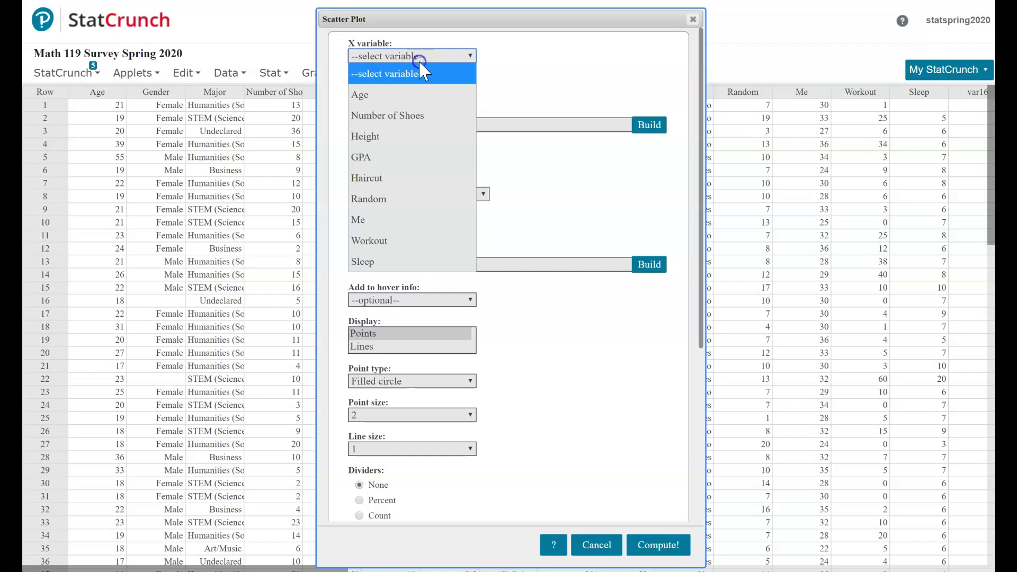
left_click(370, 262)
left_click(419, 90)
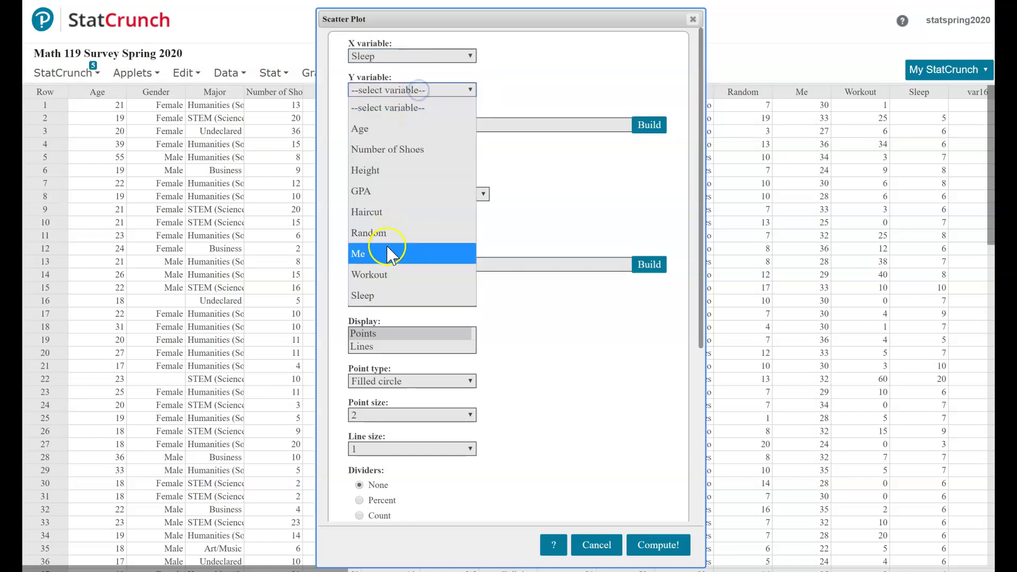
left_click(377, 280)
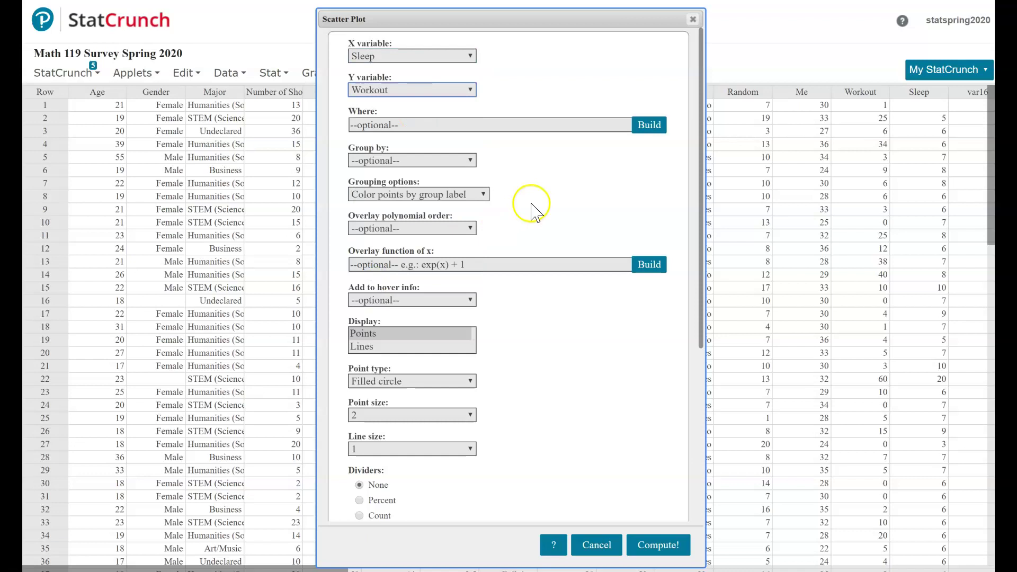
left_click(671, 548)
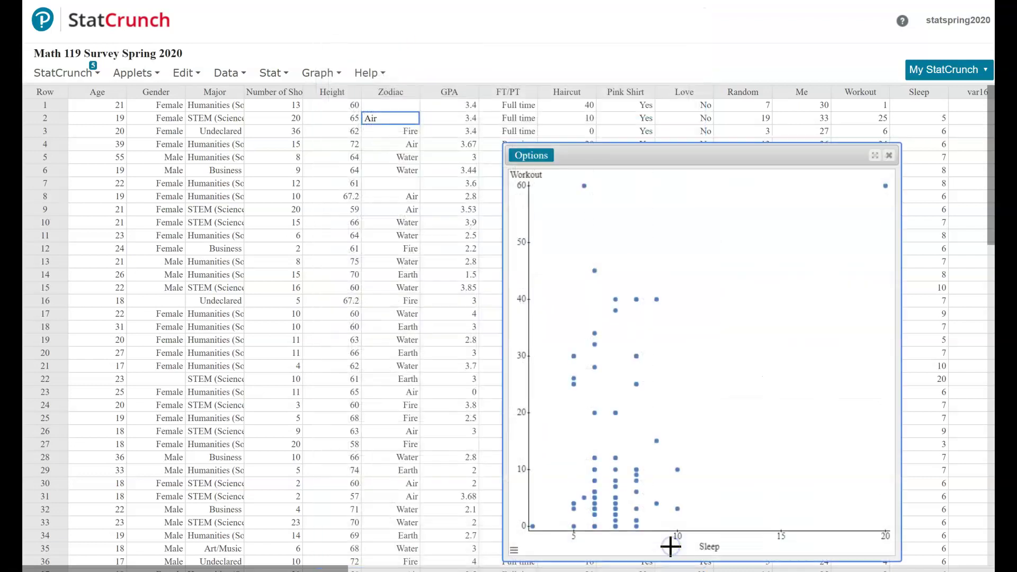
- Maximize the Sleep and Workout scatter plot, examine its clustered points and the far outlier, and close the graph
left_click_drag(782, 155, 585, 42)
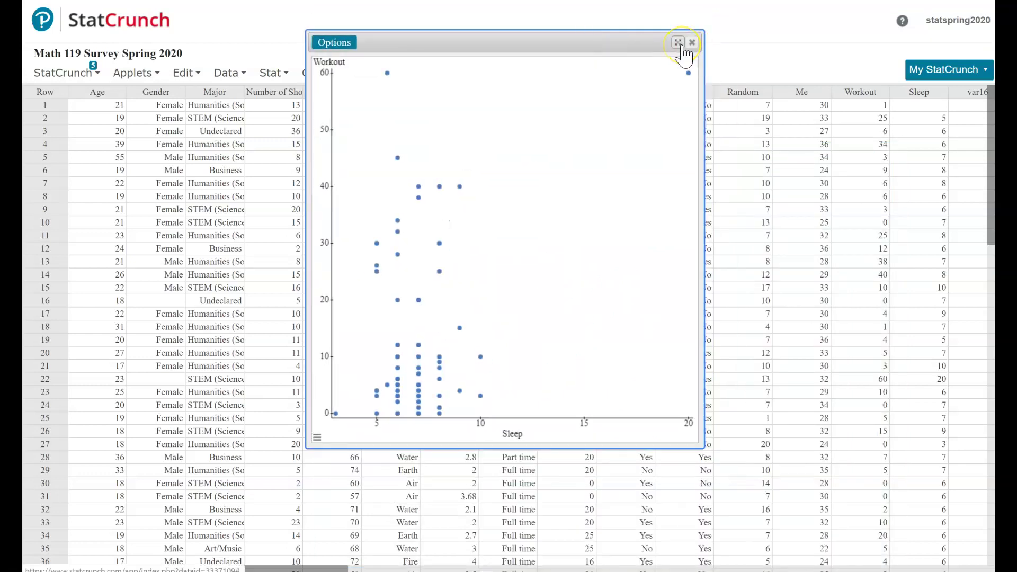
left_click(680, 43)
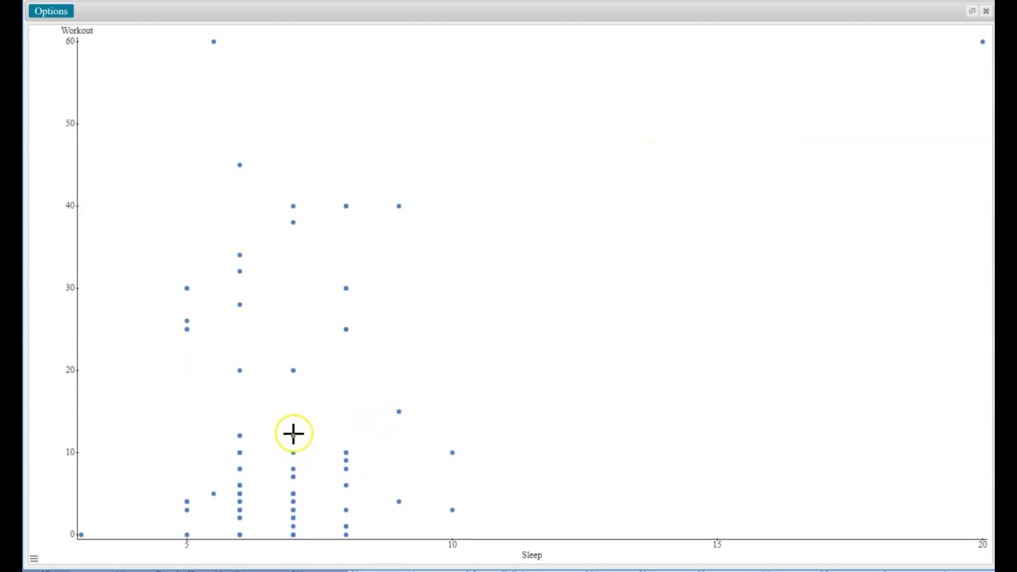
mouse_move(293, 437)
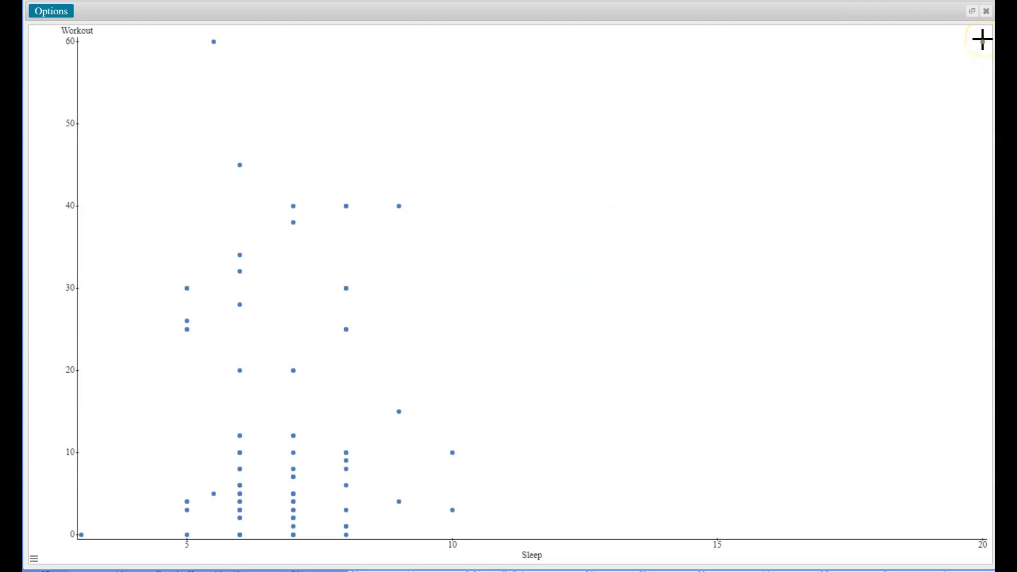
left_click(987, 11)
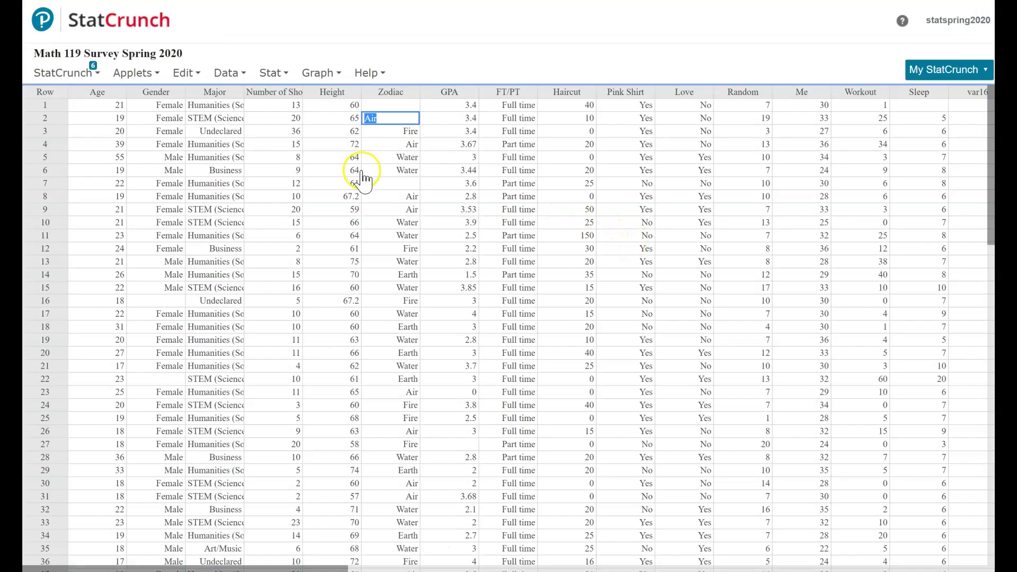
left_click(318, 74)
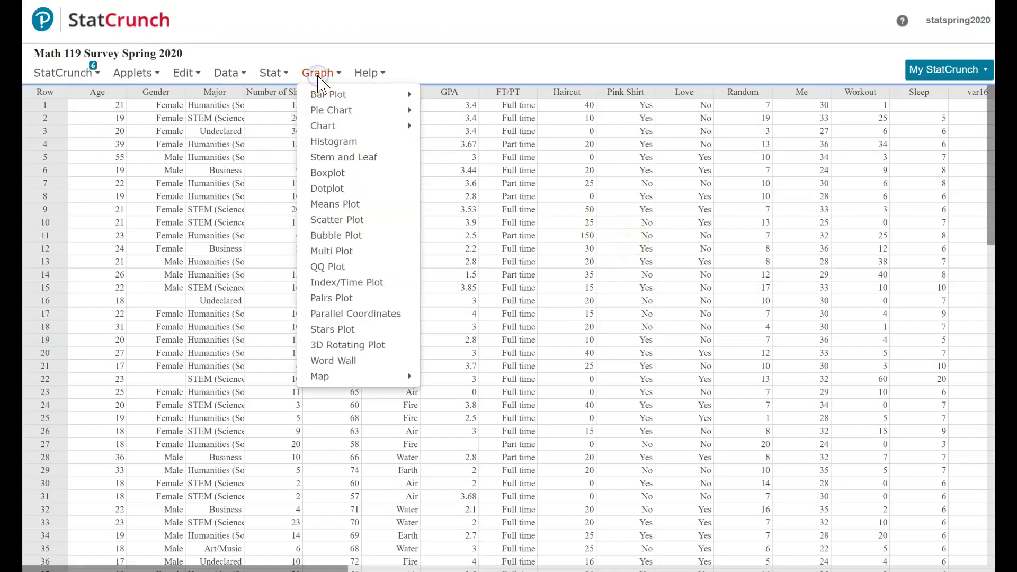
left_click(540, 38)
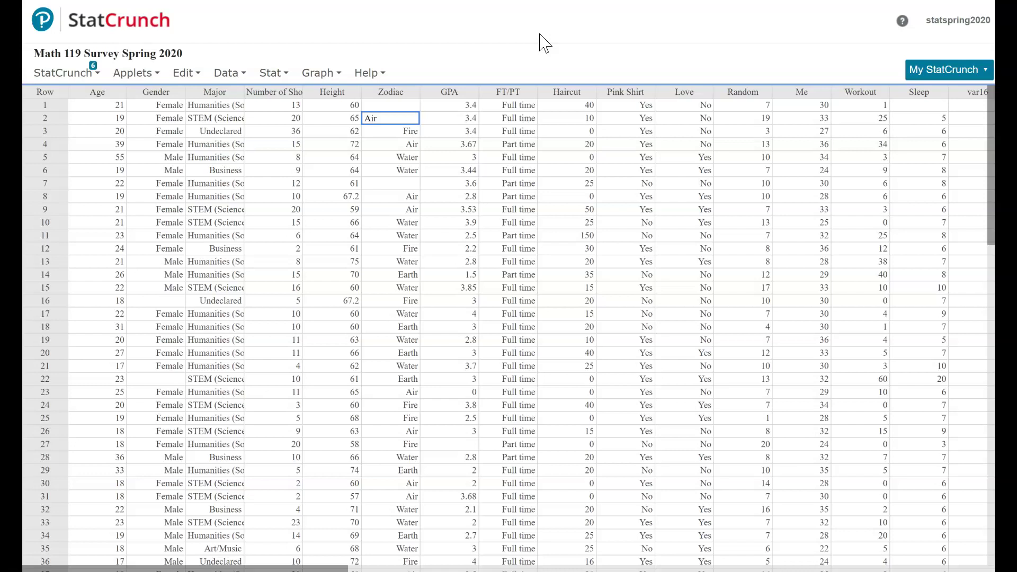
- Inspect the blank Zodiac cells in rows 7 and 1 of the data table
left_click(438, 189)
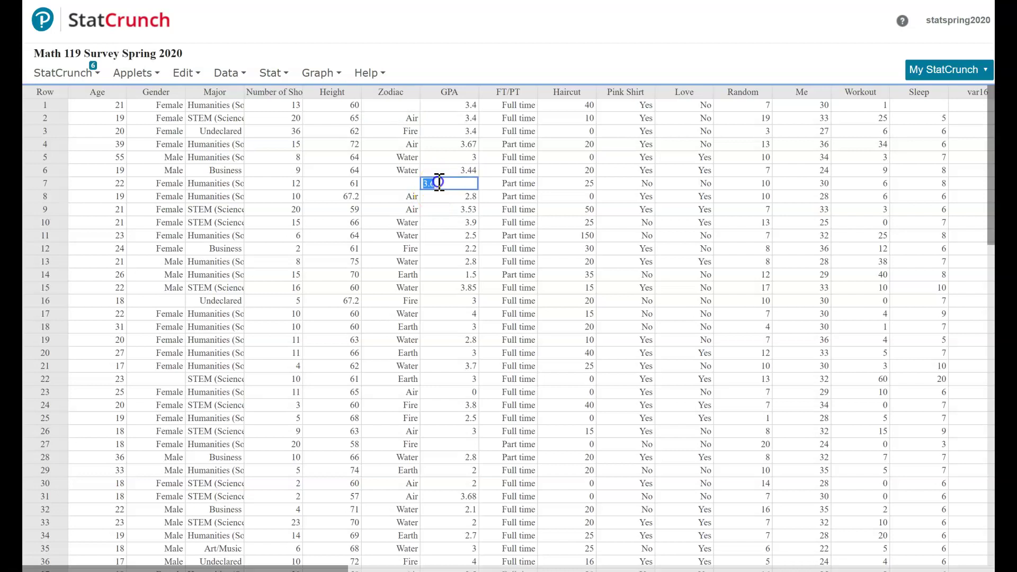
left_click(401, 185)
left_click(407, 106)
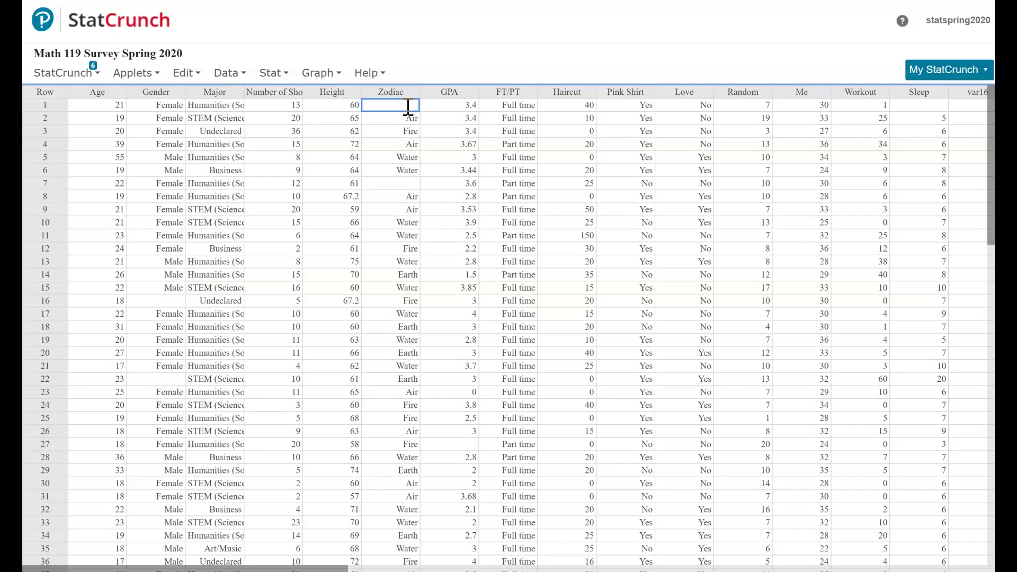